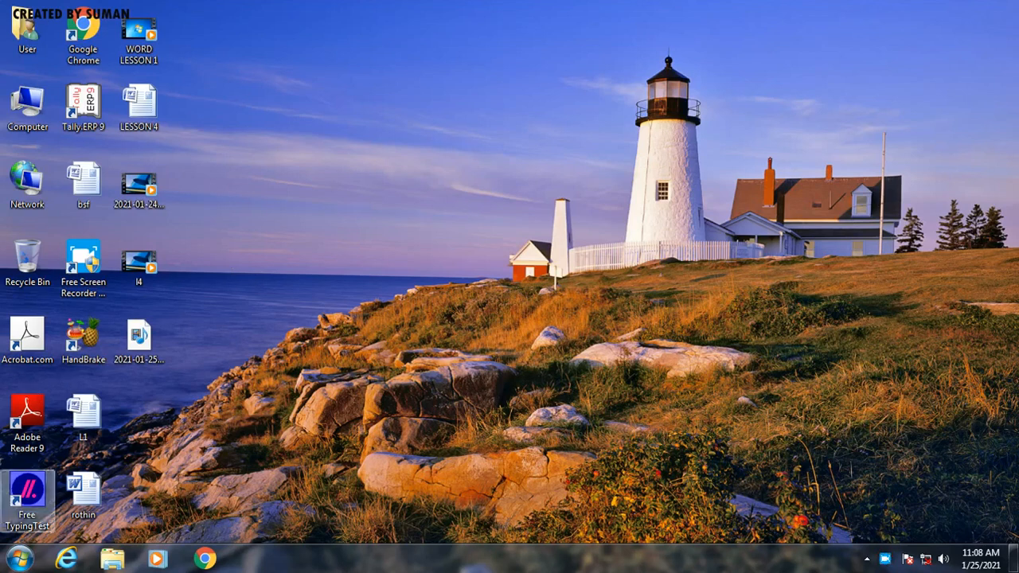
# Step: Start Microsoft Office Word 2007 and generate sample paragraphs in the blank document with =RAND()
pyautogui.click(19, 559)
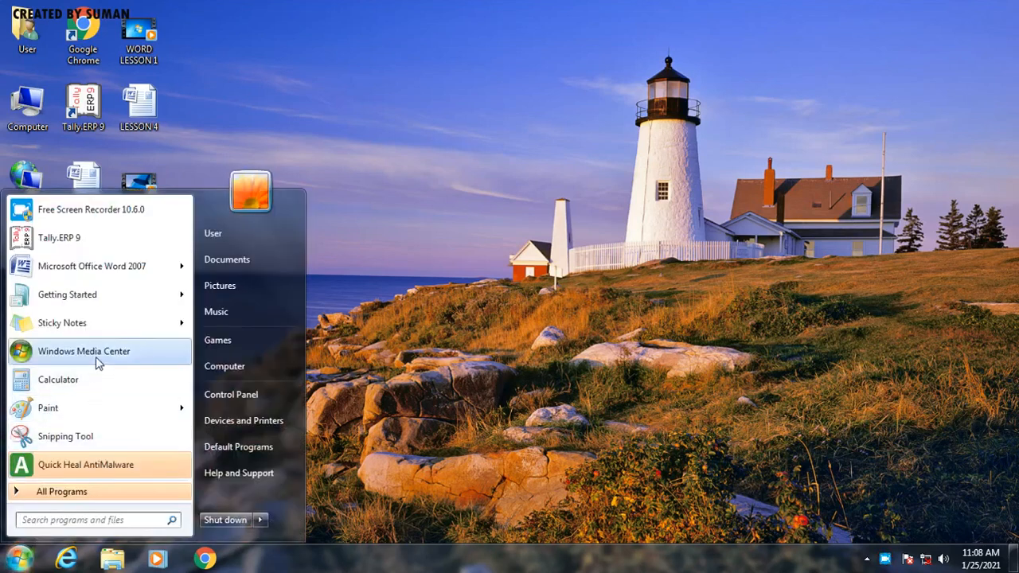
pyautogui.click(72, 267)
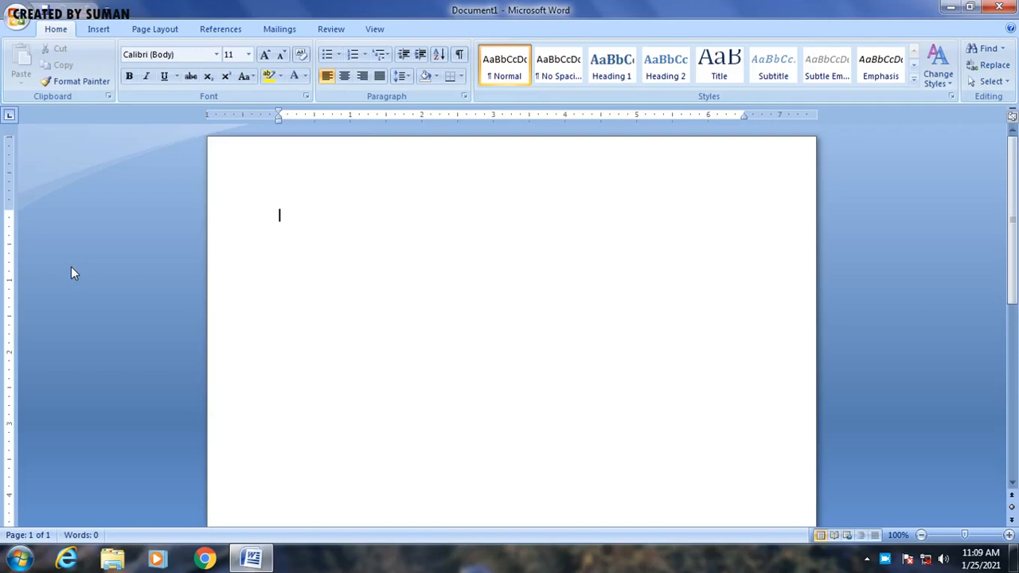
pyautogui.write('=RAND()')
pyautogui.press('Return')
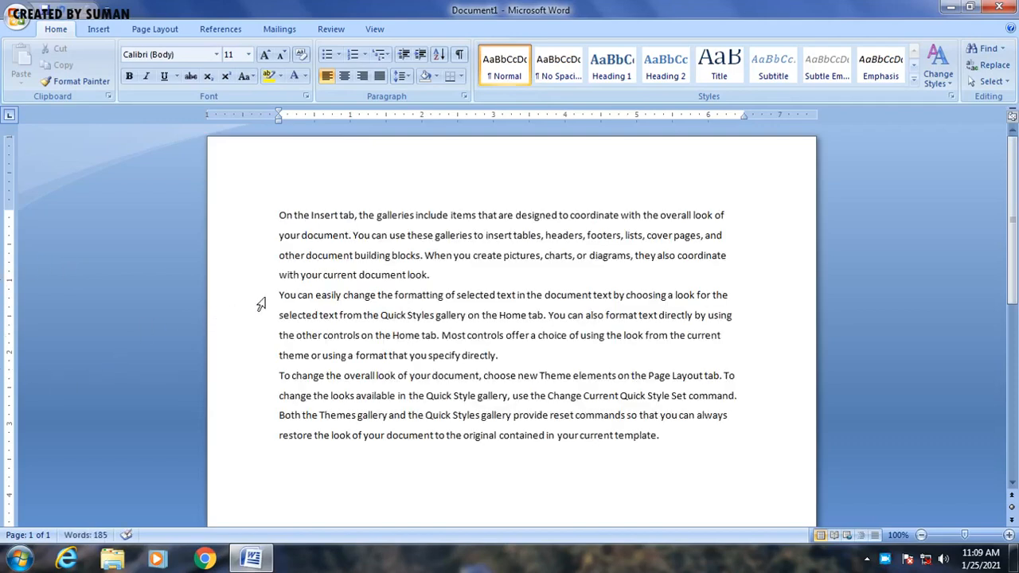
# Step: Delete the second and third generated paragraphs, keeping only the first
pyautogui.moveTo(280, 291); pyautogui.dragTo(434, 469)
pyautogui.press('Delete')
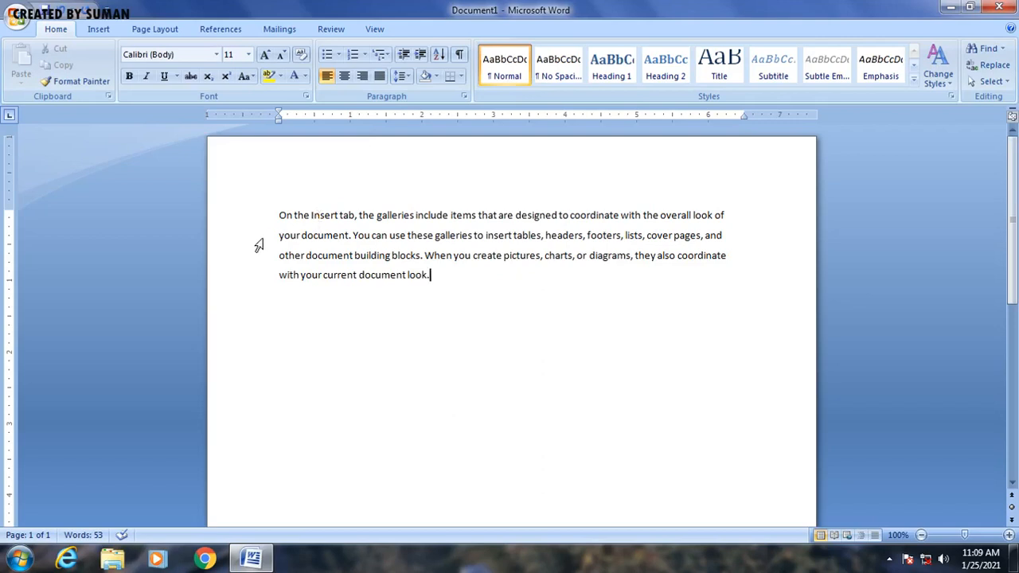
# Step: Copy the first paragraph and paste it four times, each as a new paragraph below
pyautogui.moveTo(277, 215); pyautogui.dragTo(426, 287)
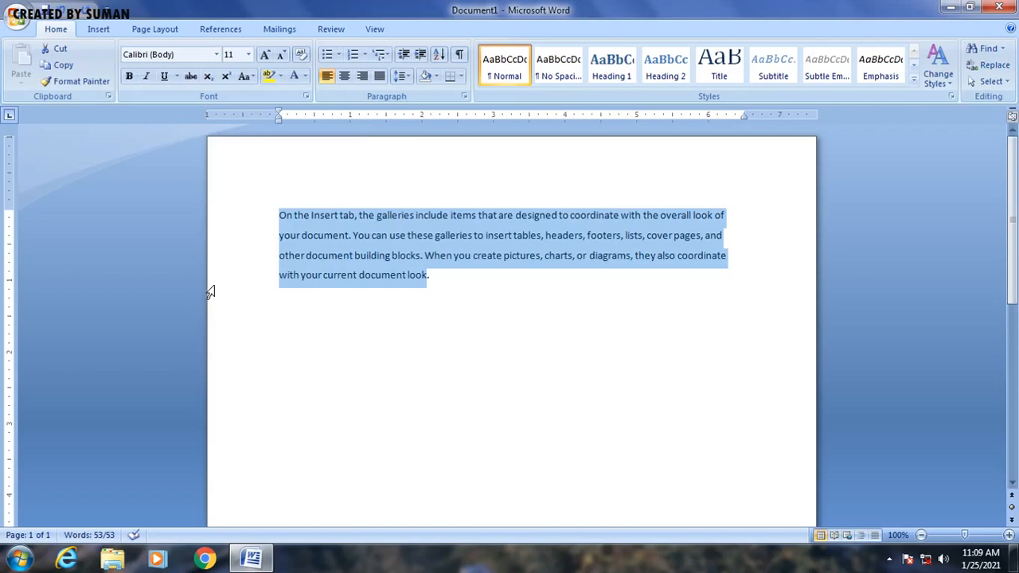
pyautogui.click(63, 68)
pyautogui.click(446, 284)
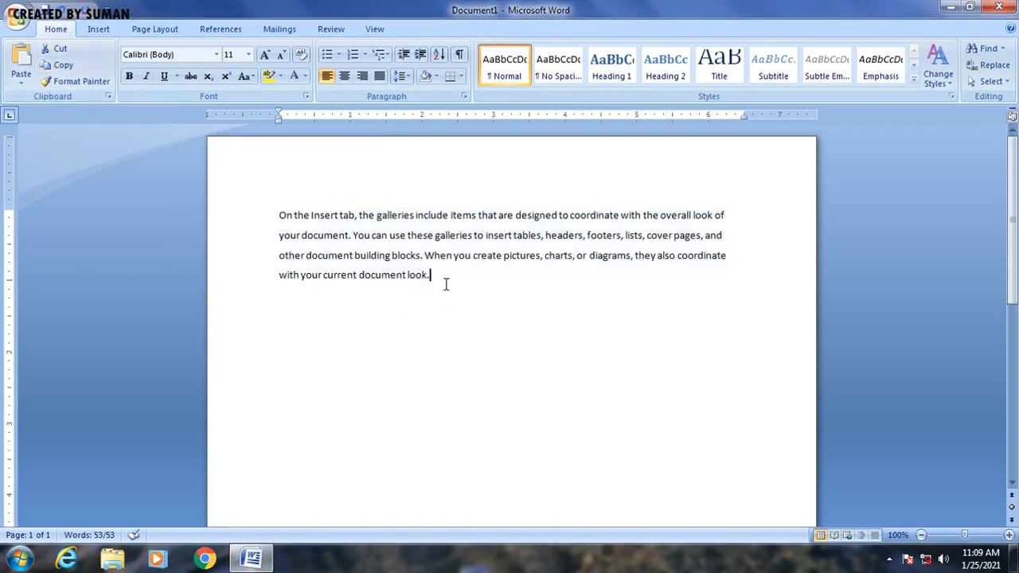
pyautogui.press('Return')
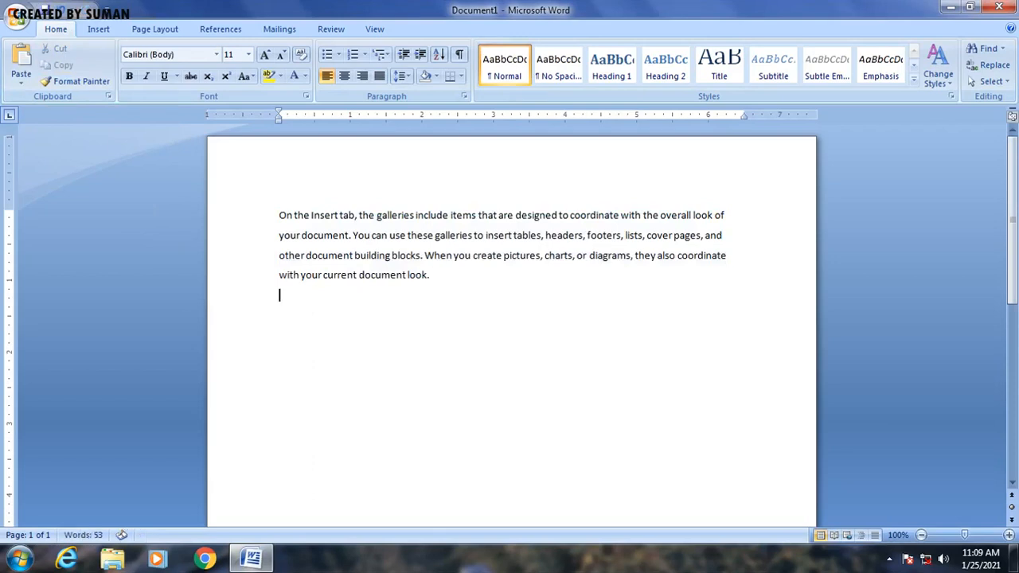
pyautogui.click(22, 70)
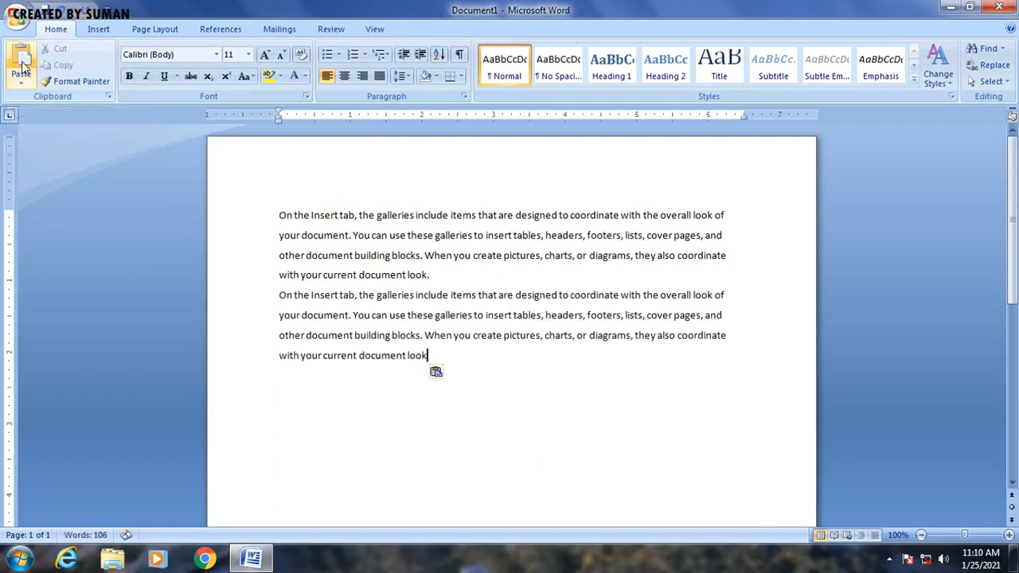
pyautogui.press('Return')
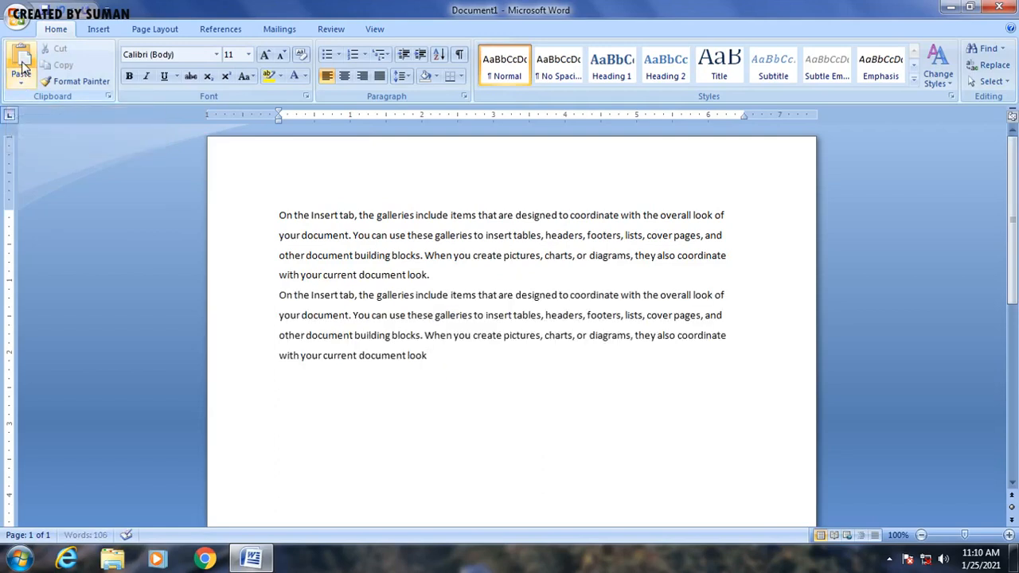
pyautogui.click(22, 70)
pyautogui.press('Return')
pyautogui.click(22, 70)
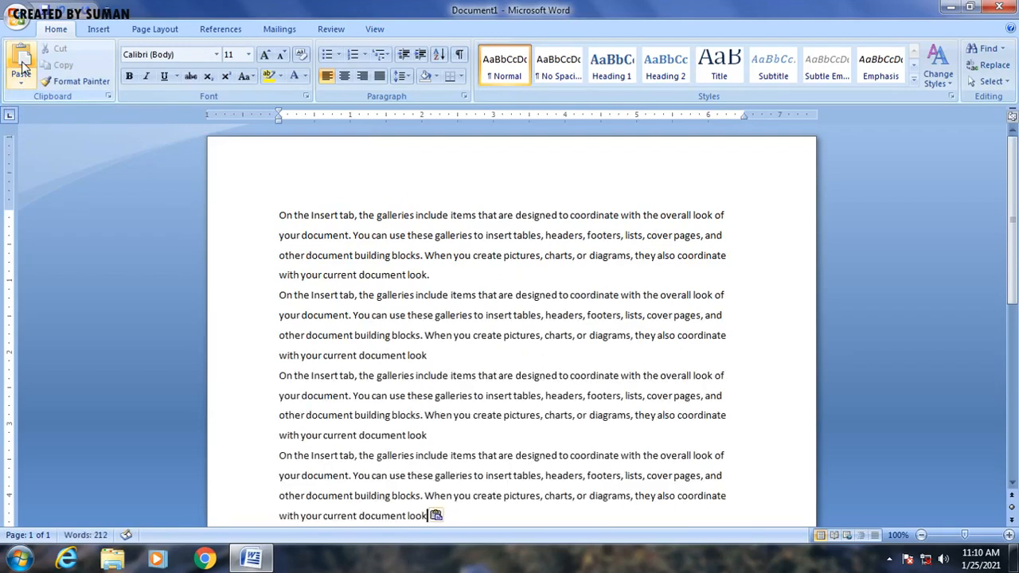
pyautogui.scroll(-2, 364, 426)
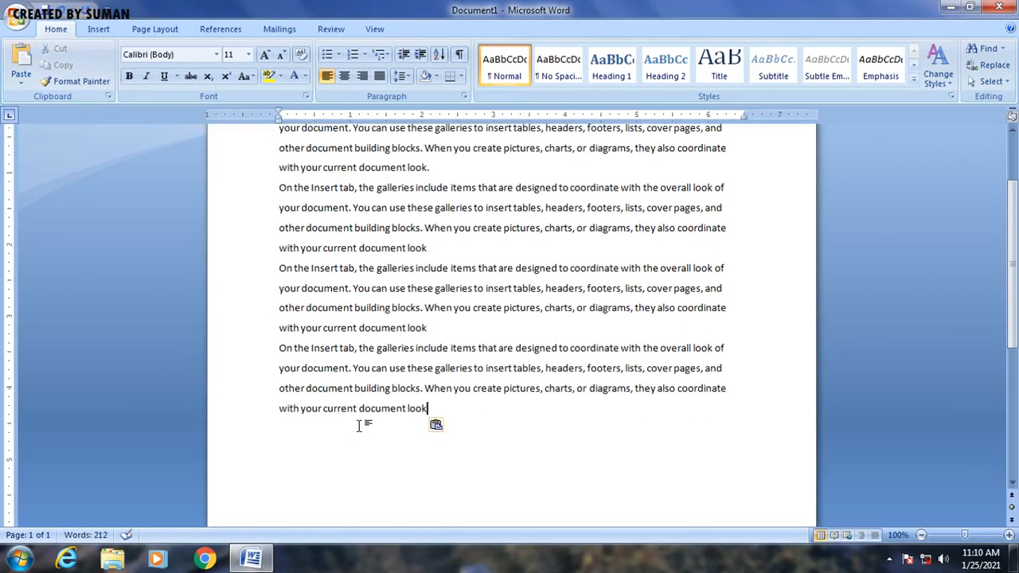
pyautogui.press('Return')
pyautogui.click(22, 60)
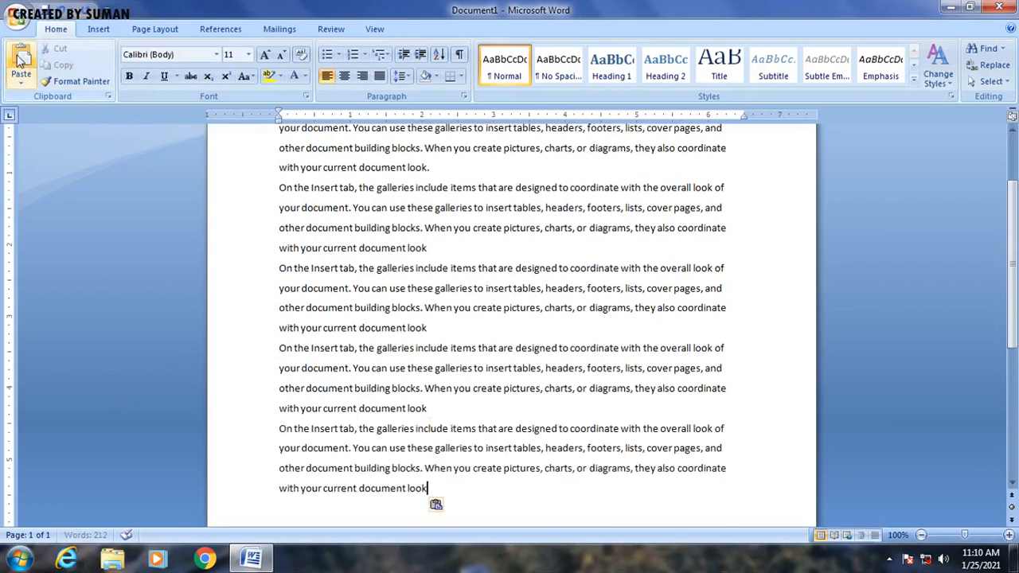
pyautogui.scroll(2, 301, 414)
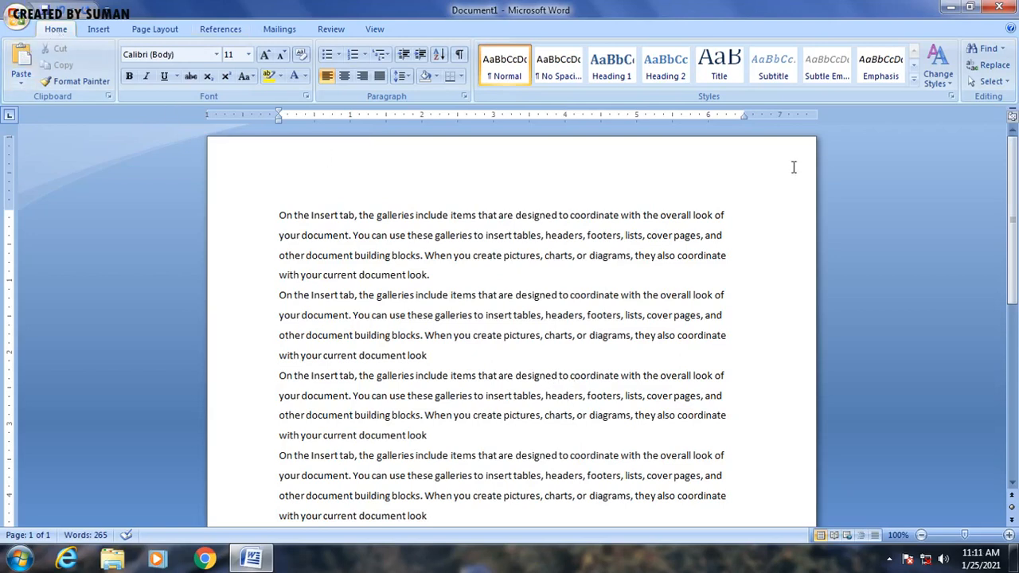
# Step: Replace all occurrences of "THE" with "THAT" throughout the document and close the Find and Replace dialog
pyautogui.click(1002, 67)
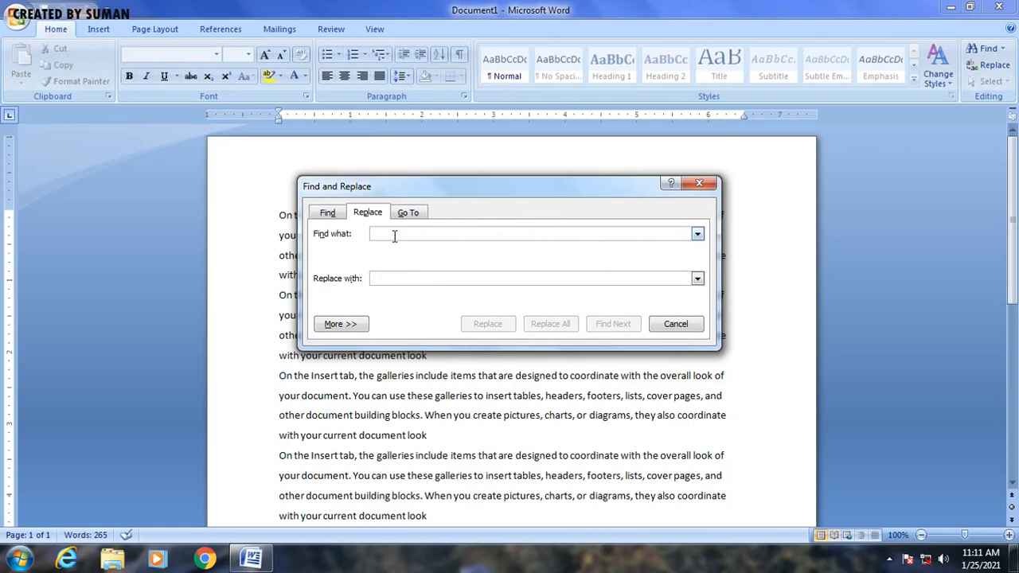
pyautogui.write('THE')
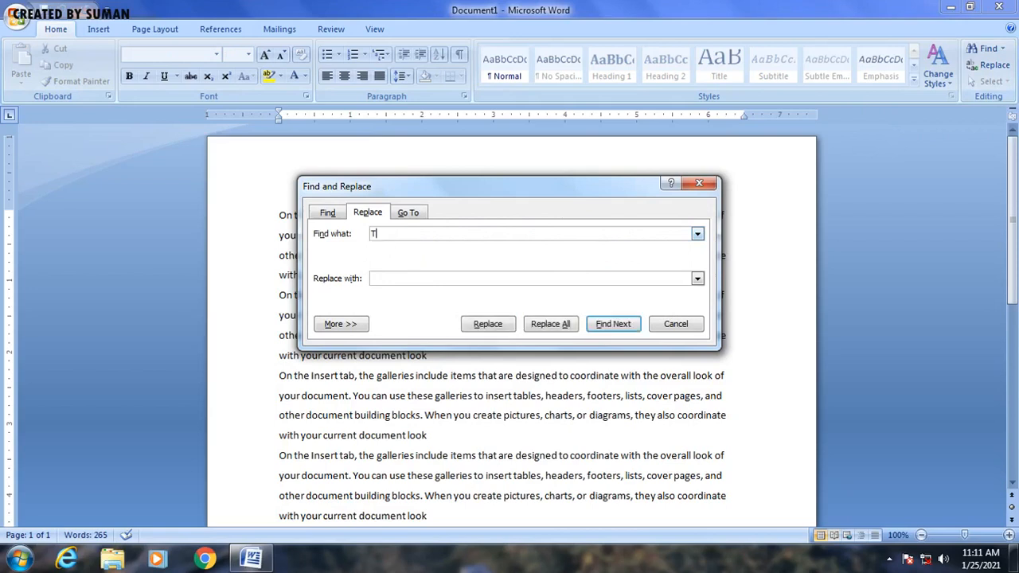
pyautogui.click(394, 279)
pyautogui.write('THAT')
pyautogui.click(557, 327)
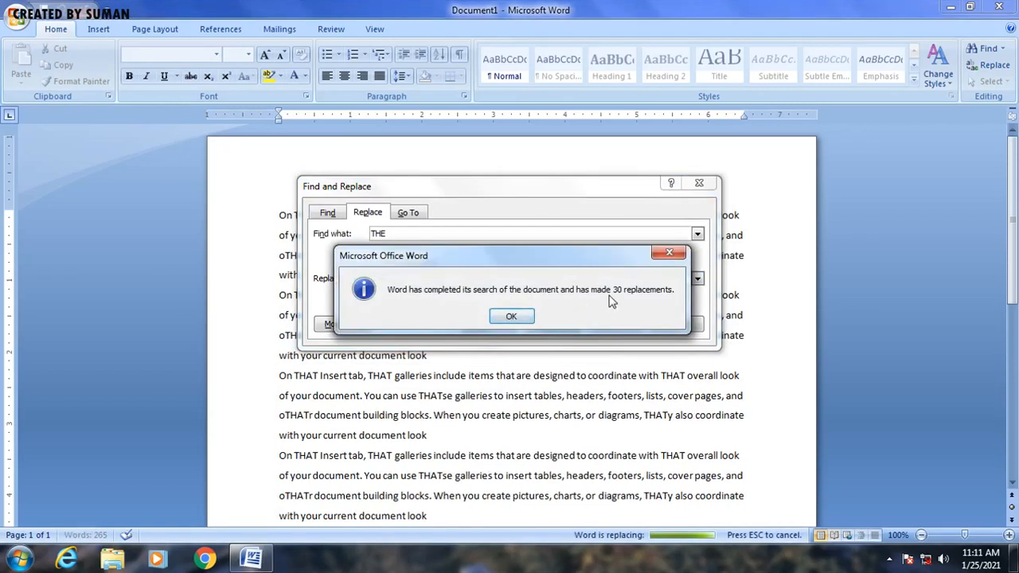
pyautogui.click(526, 317)
pyautogui.click(699, 184)
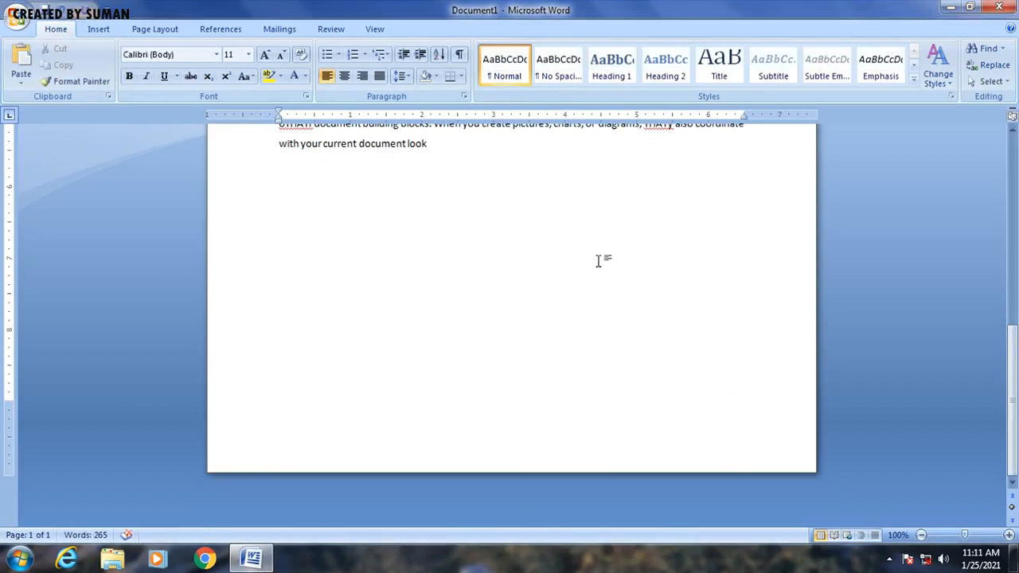
# Step: Scroll through the document to review the replaced text
pyautogui.scroll(8, 601, 255)
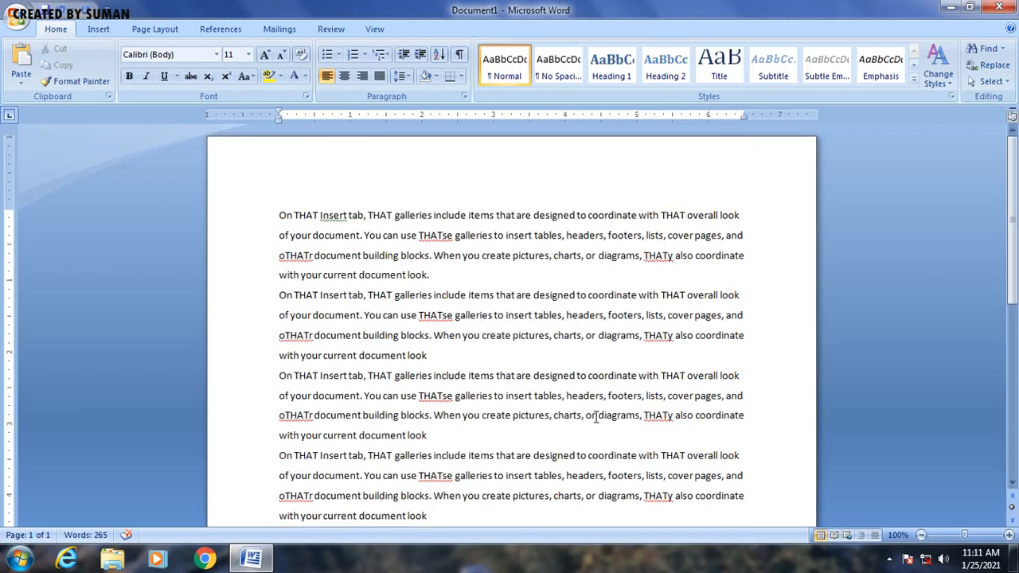
pyautogui.moveTo(963, 548)
pyautogui.scroll(-5, 728, 301)
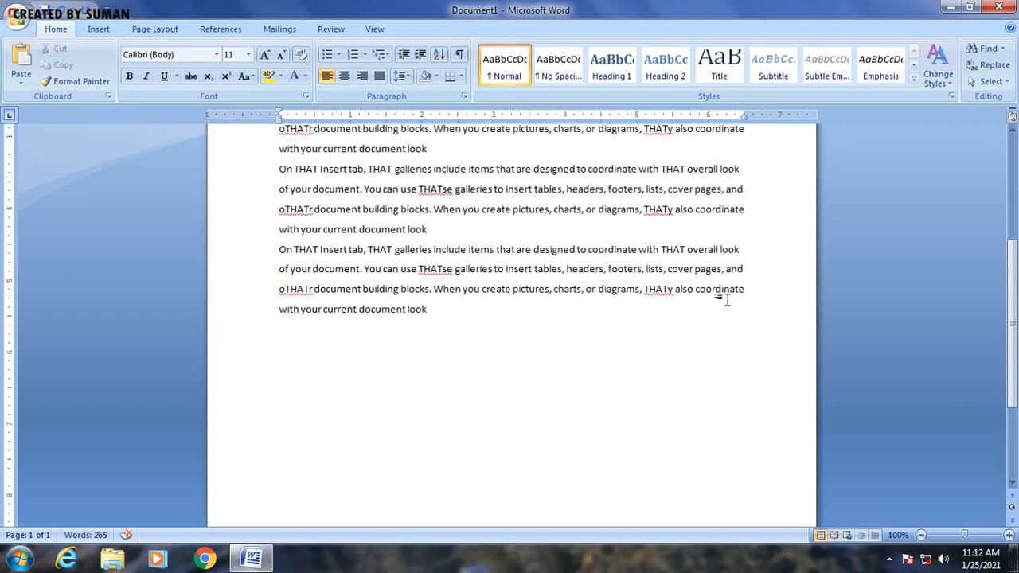
pyautogui.scroll(5, 727, 300)
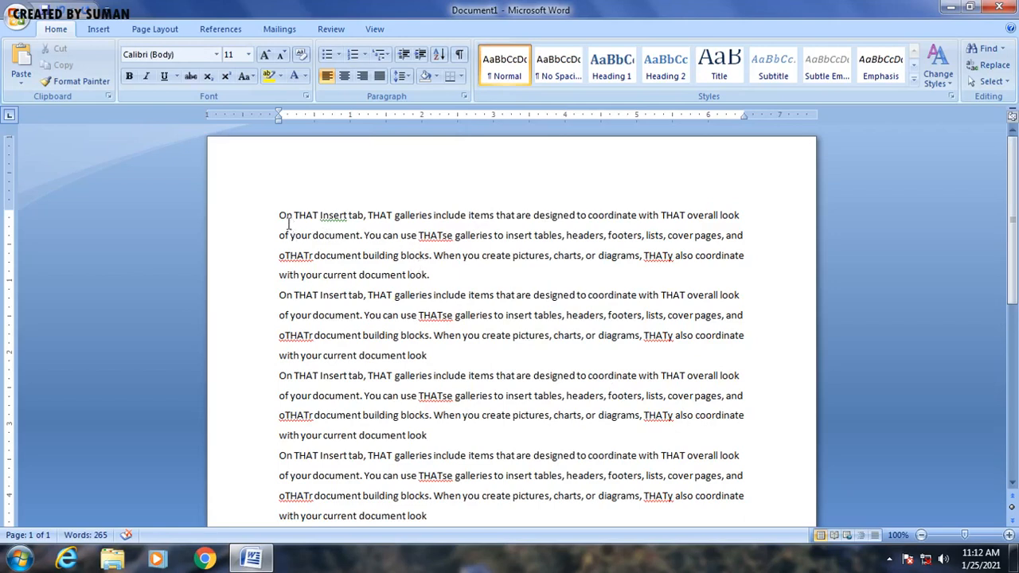
# Step: Add a bookmark named FIRST to the first line of the document
pyautogui.moveTo(280, 213); pyautogui.dragTo(736, 223)
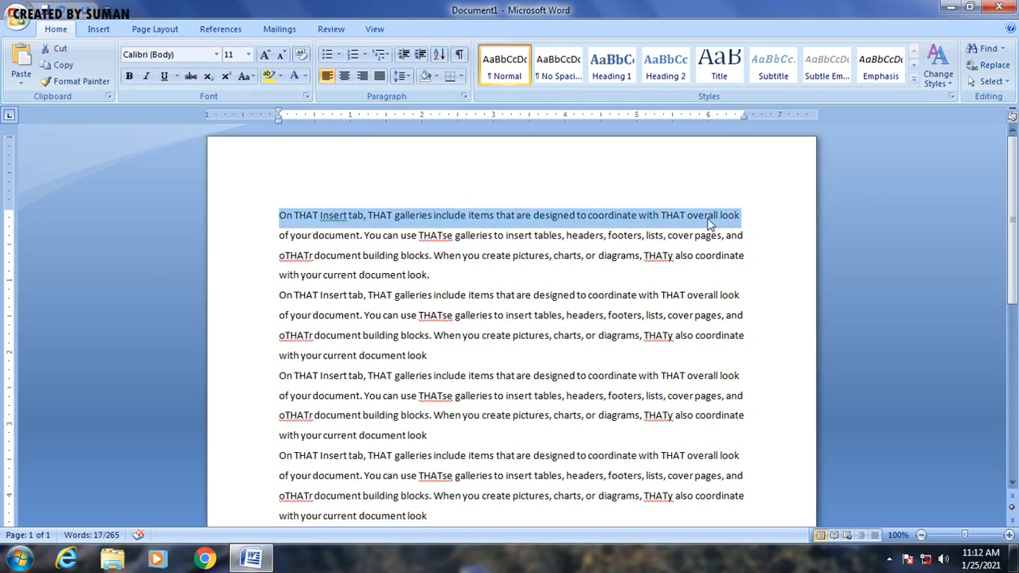
pyautogui.click(99, 29)
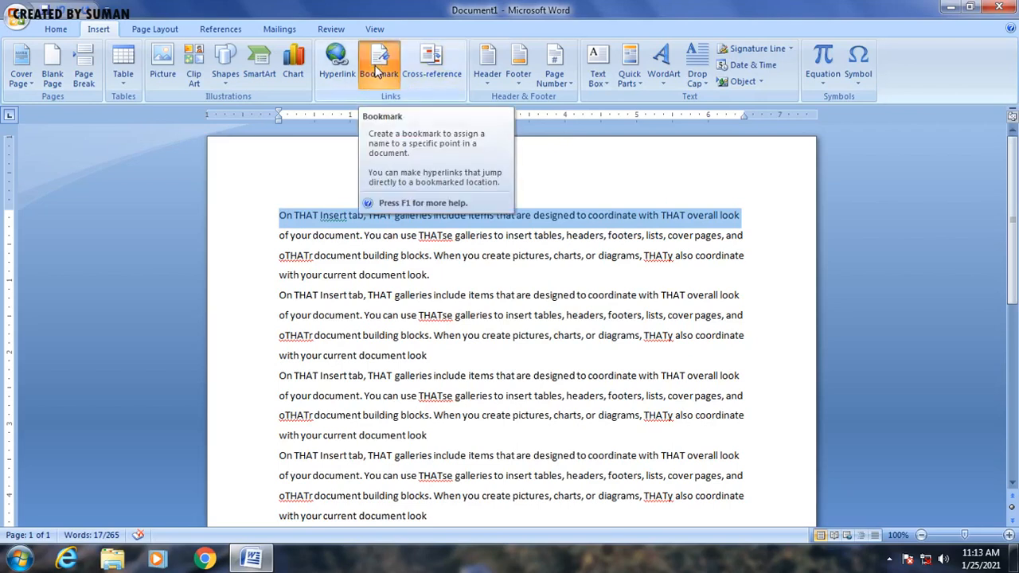
pyautogui.click(378, 72)
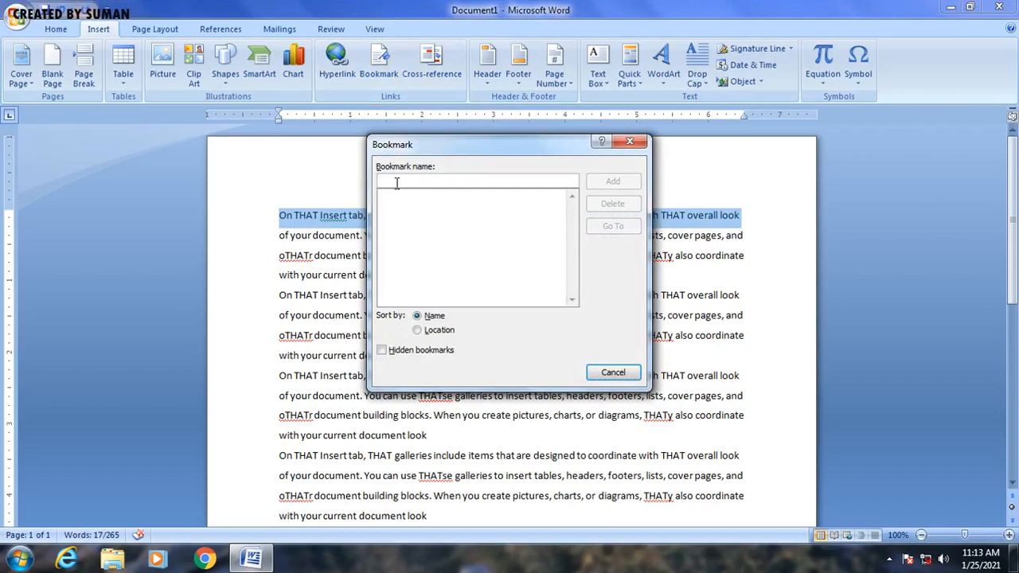
pyautogui.write('FIRST')
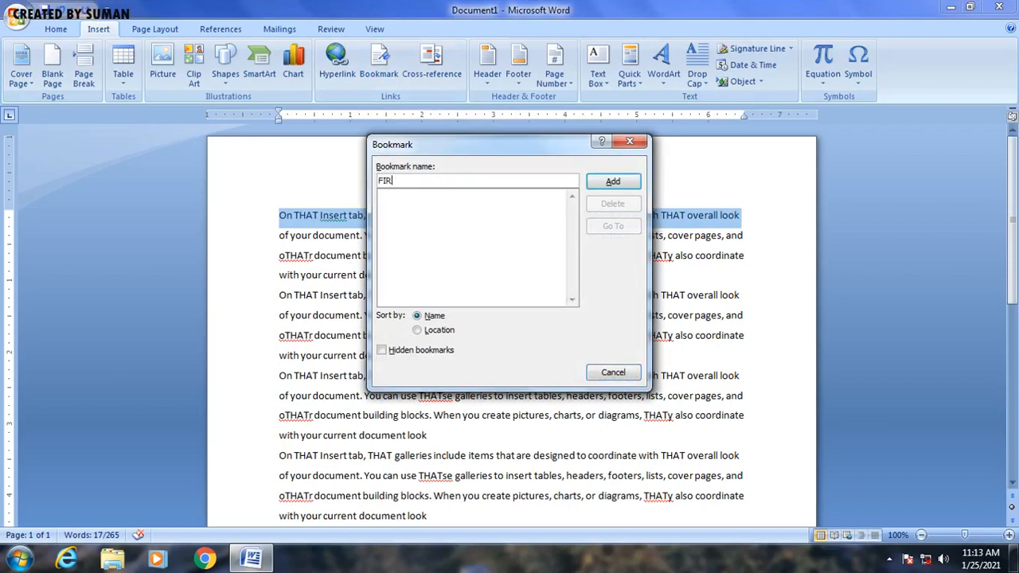
pyautogui.click(610, 182)
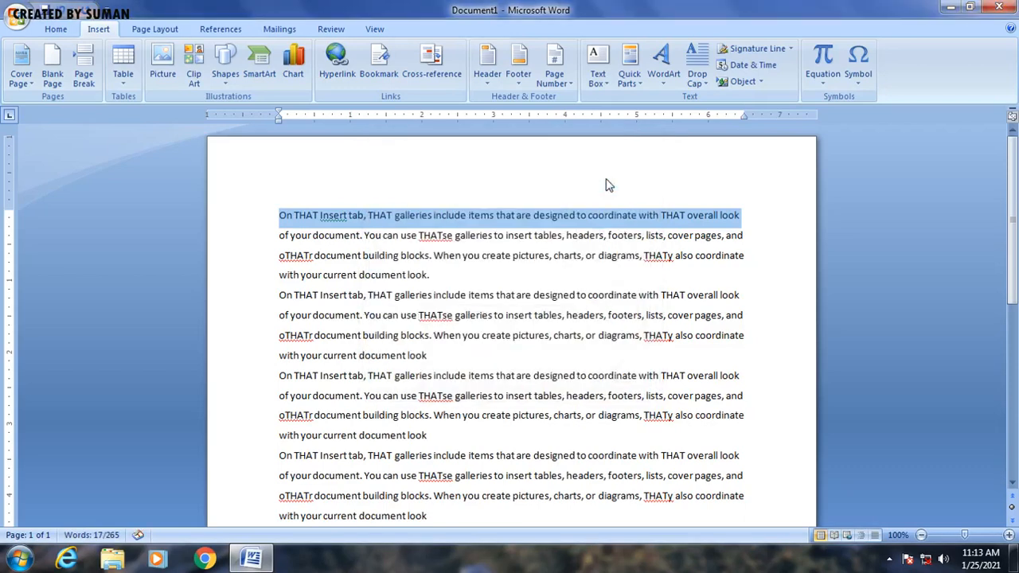
# Step: Add a bookmark named SECOND to the third line of the last paragraph
pyautogui.click(516, 315)
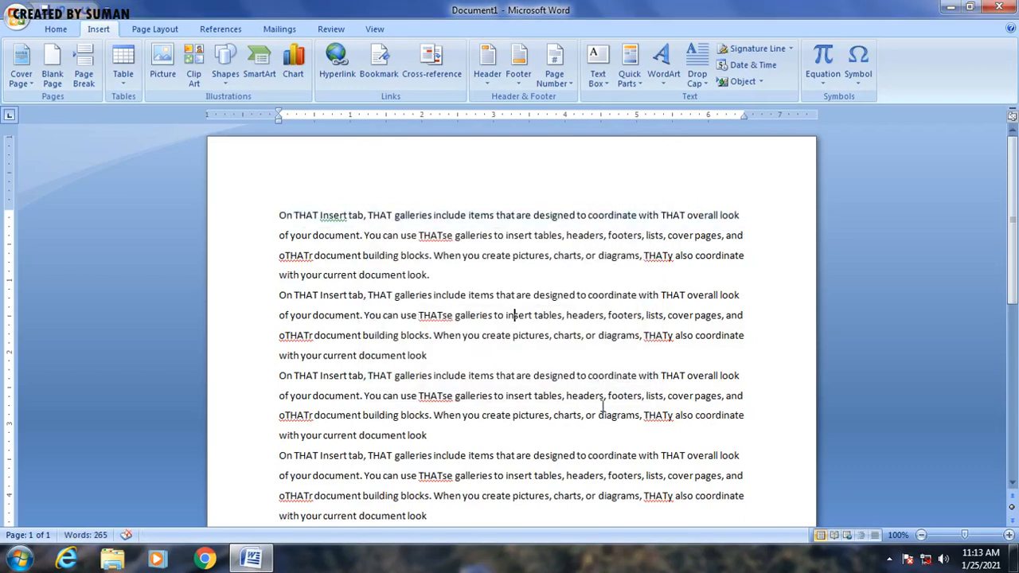
pyautogui.scroll(-2, 608, 442)
pyautogui.scroll(-3, 608, 442)
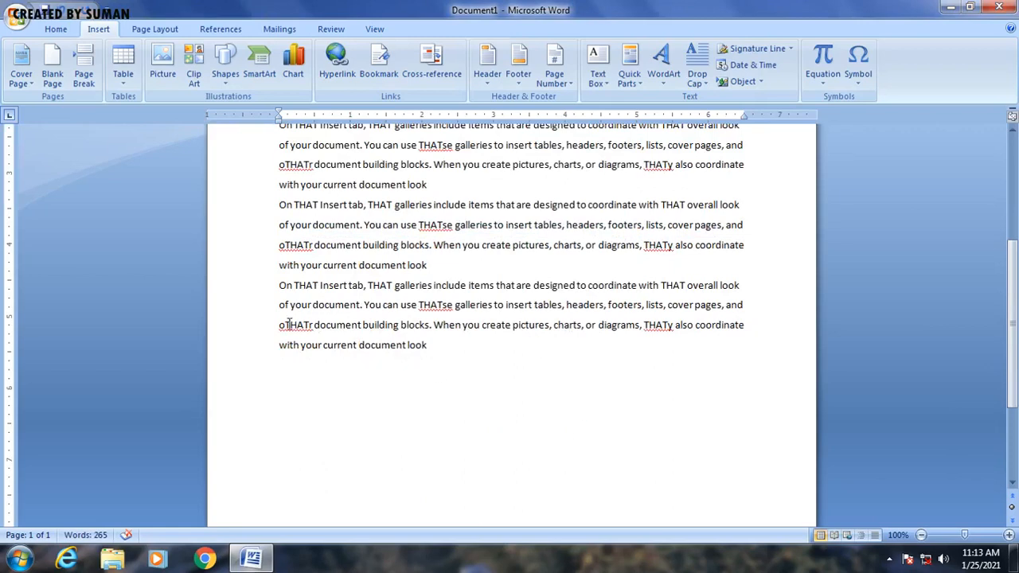
pyautogui.moveTo(277, 322); pyautogui.dragTo(727, 321)
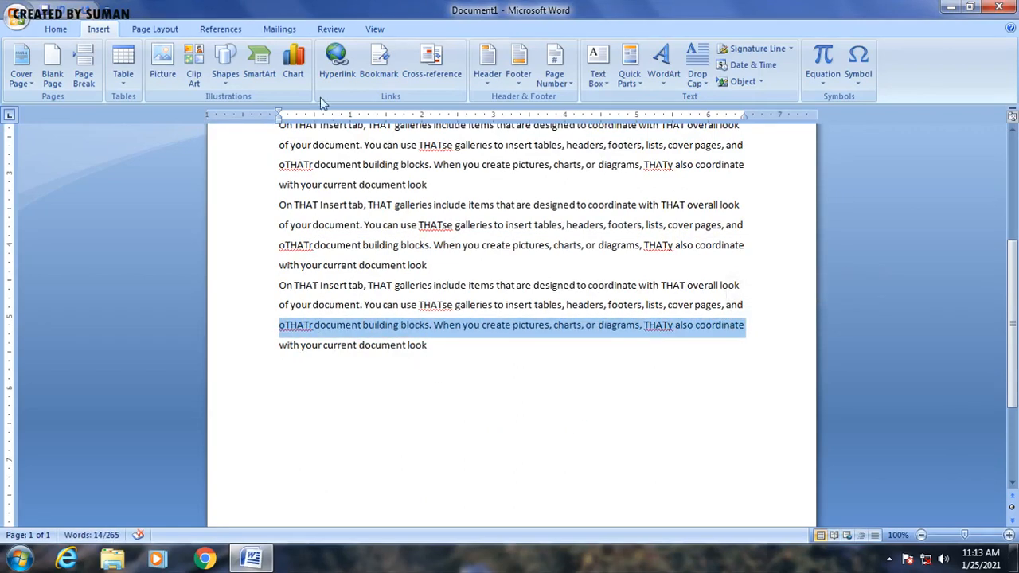
pyautogui.click(379, 62)
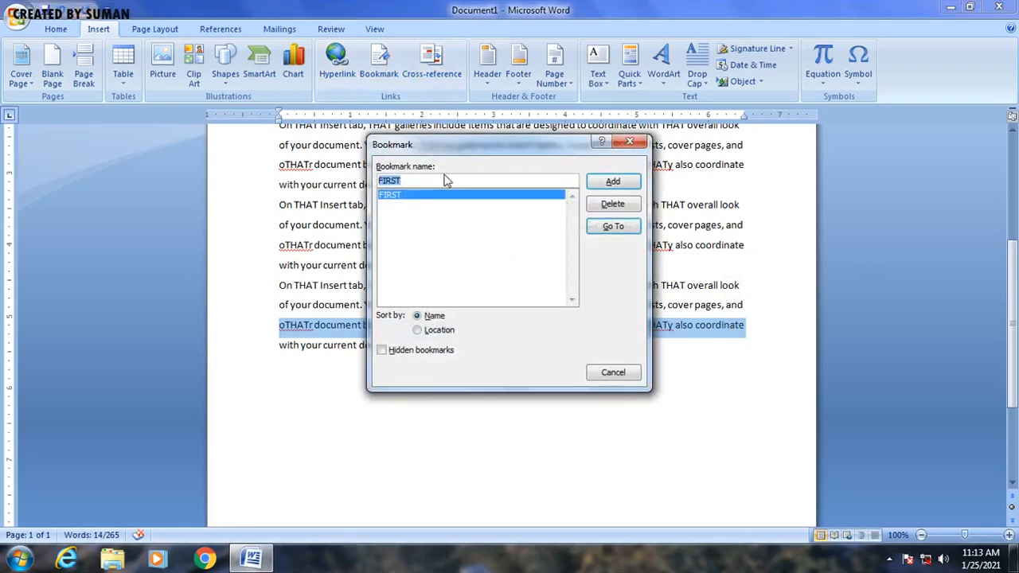
pyautogui.press('BackSpace')
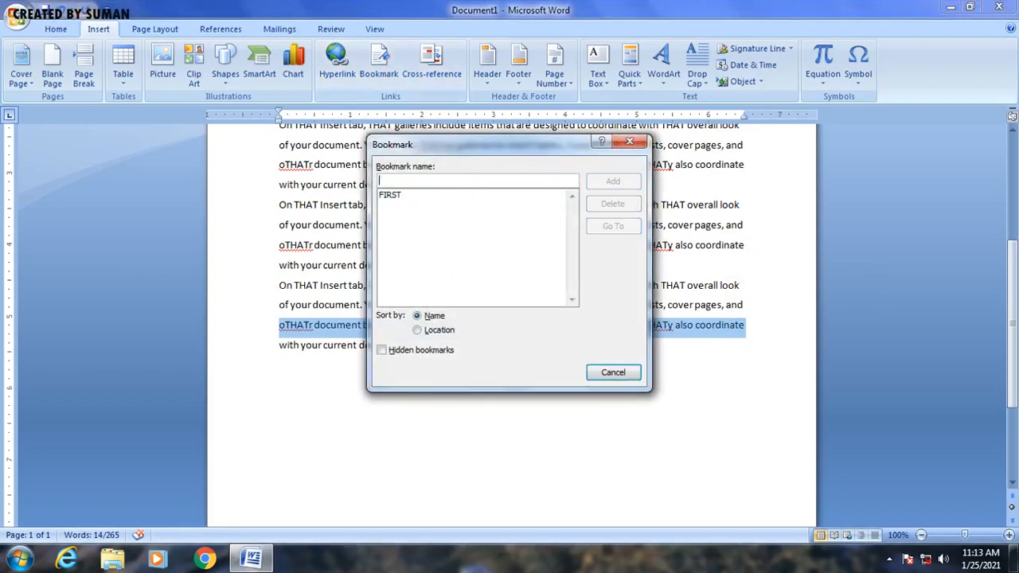
pyautogui.write('SEC')
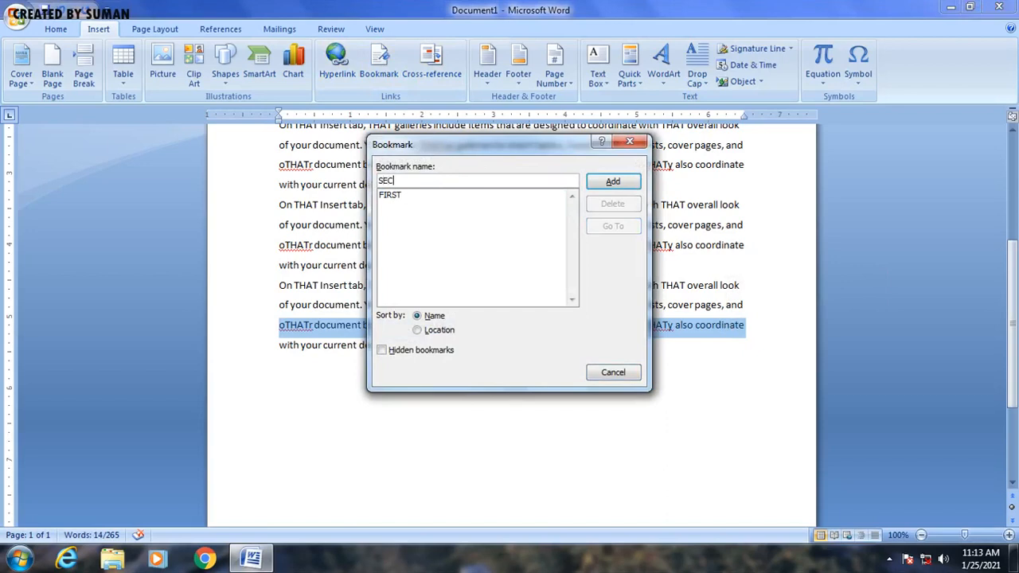
pyautogui.write('OND')
pyautogui.click(607, 185)
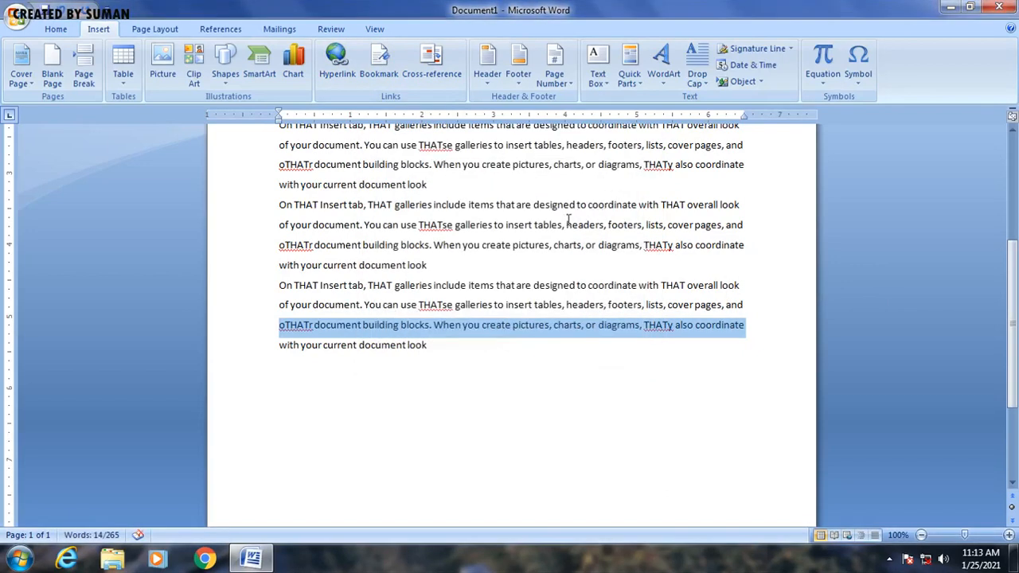
# Step: Go to the FIRST bookmark and then the SECOND bookmark from the Bookmark dialog, then close the dialog
pyautogui.moveTo(543, 226); pyautogui.dragTo(549, 227)
pyautogui.scroll(3, 526, 239)
pyautogui.click(510, 246)
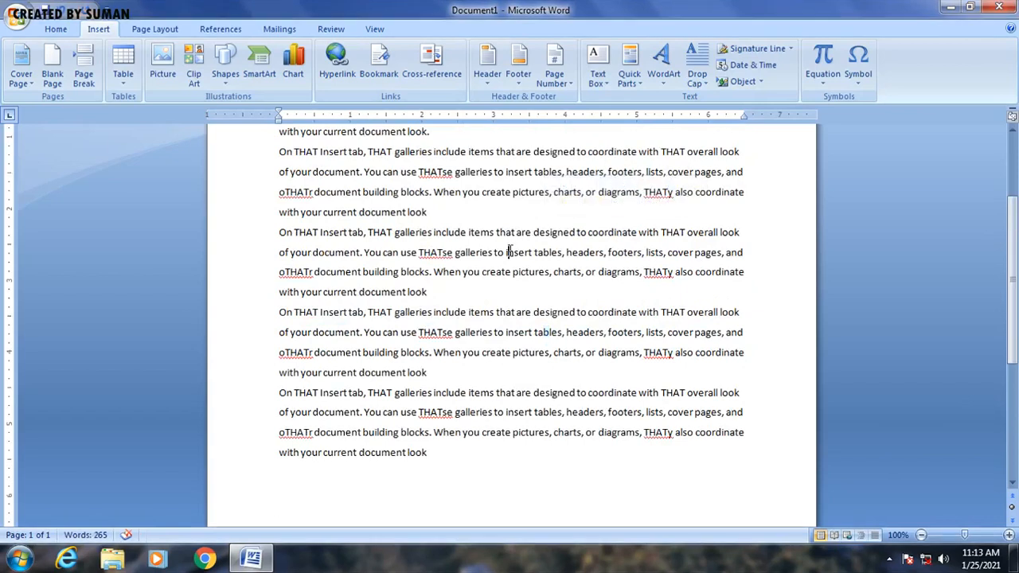
pyautogui.scroll(4, 526, 254)
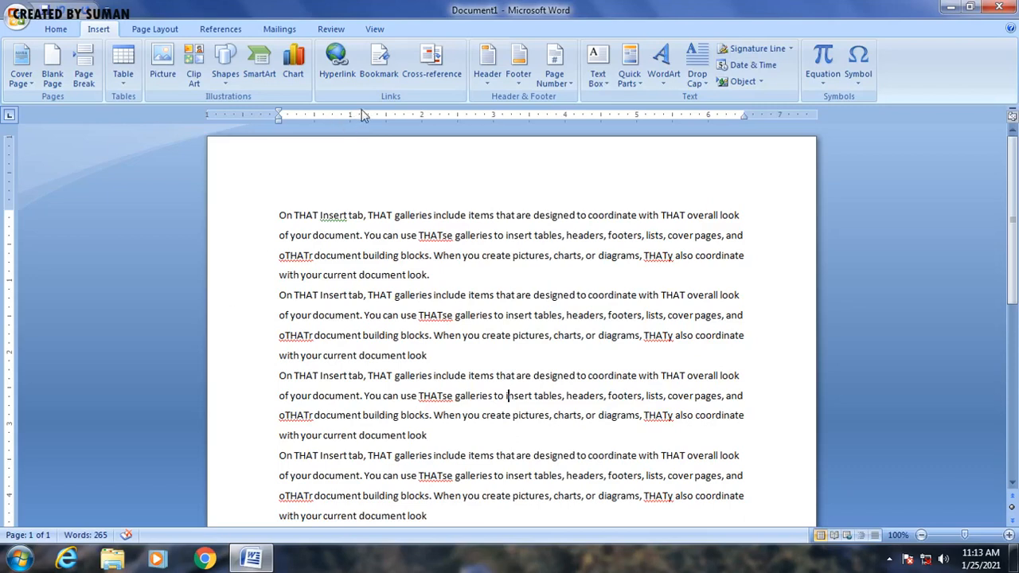
pyautogui.click(381, 71)
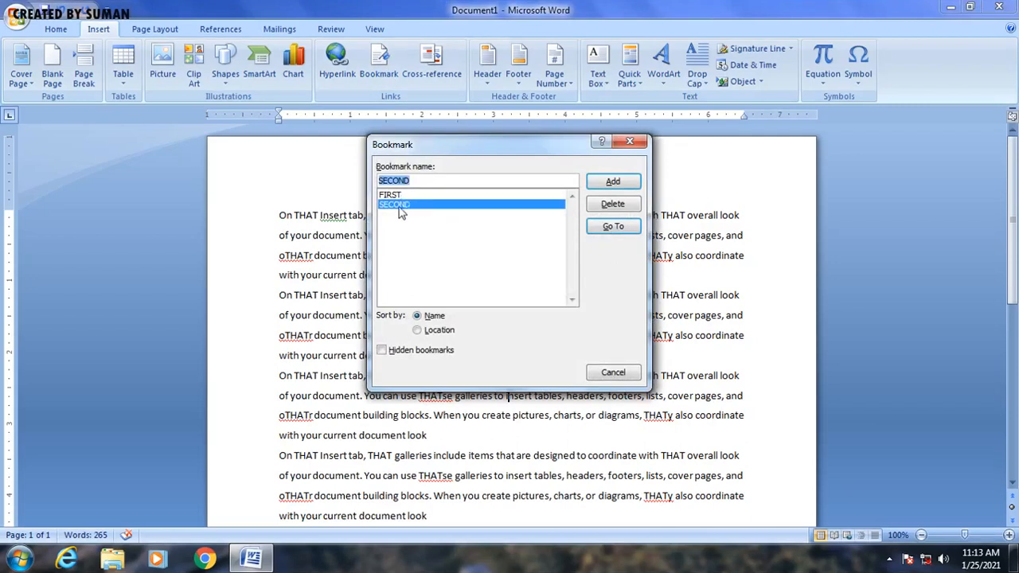
pyautogui.click(398, 195)
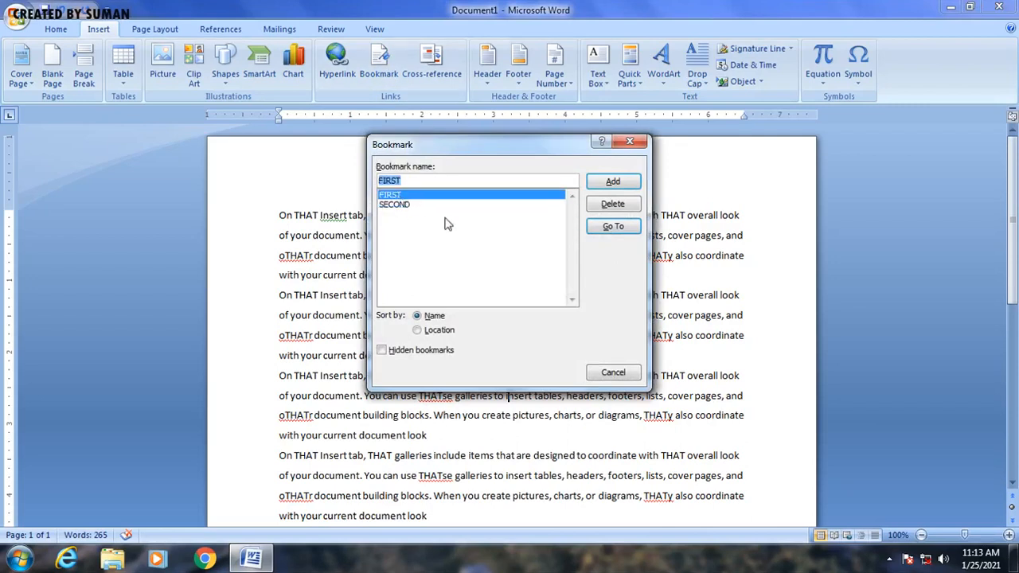
pyautogui.click(614, 229)
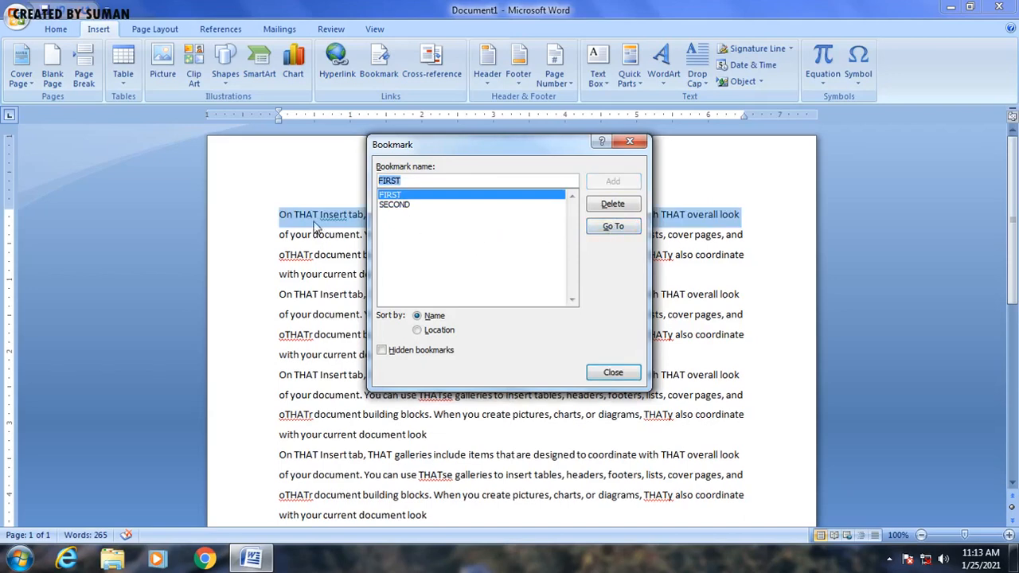
pyautogui.click(392, 205)
pyautogui.click(613, 228)
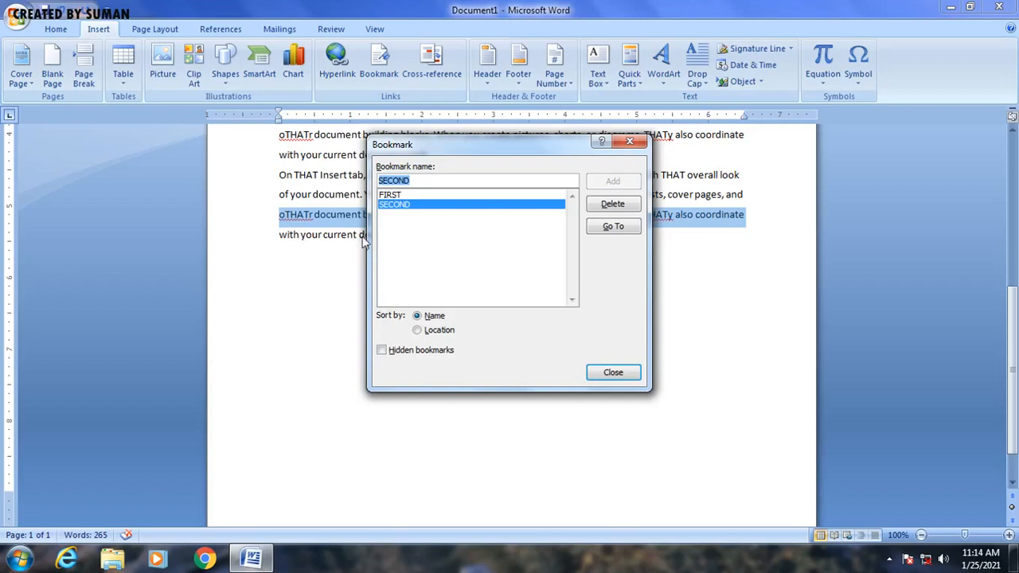
pyautogui.click(633, 149)
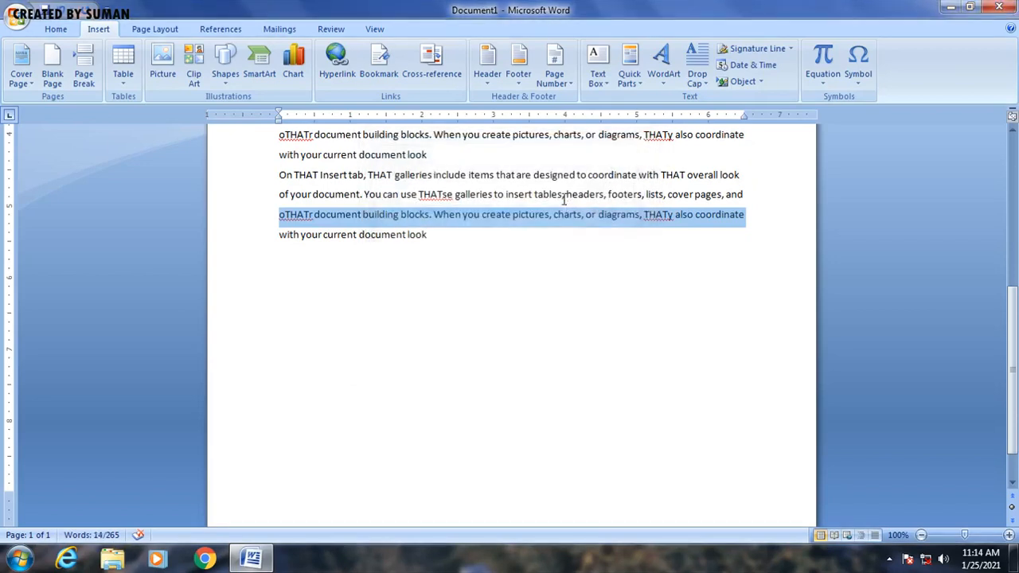
# Step: Insert a comment on the word "galleries" in the first line reading "THIS WILL BE TOP OF THE PAGE"
pyautogui.click(559, 177)
pyautogui.scroll(2, 597, 228)
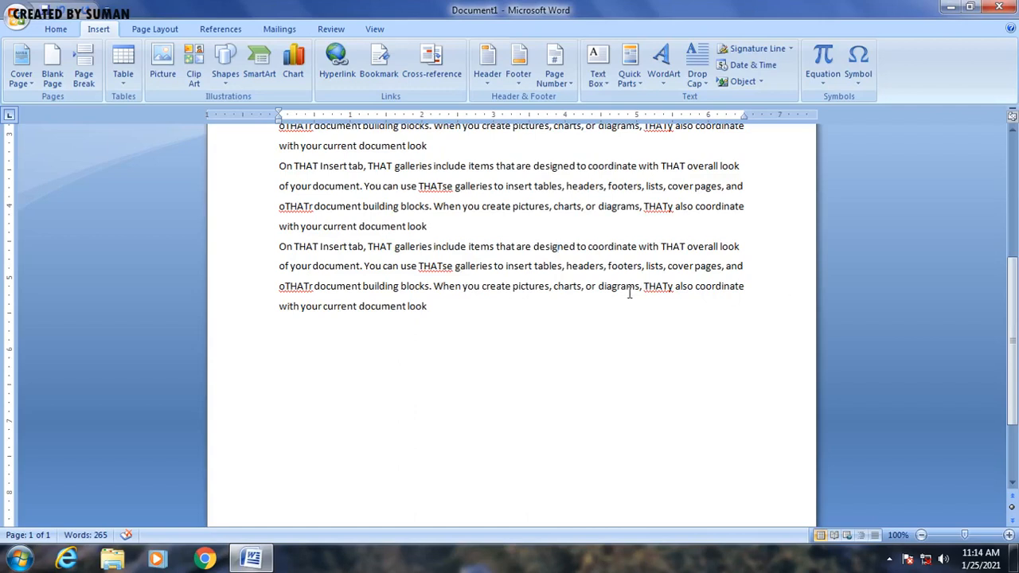
pyautogui.scroll(4, 630, 289)
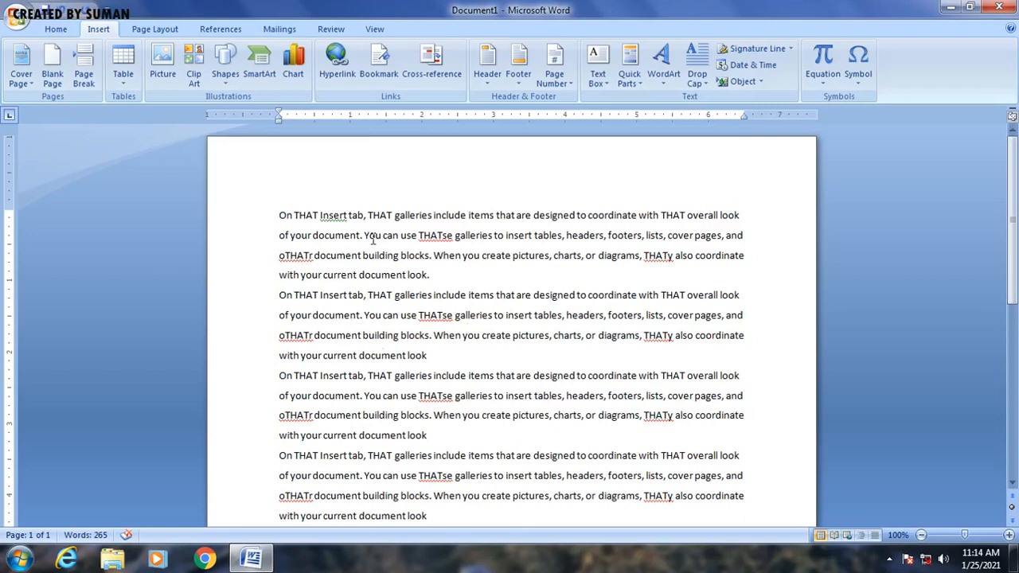
pyautogui.moveTo(394, 216); pyautogui.dragTo(434, 225)
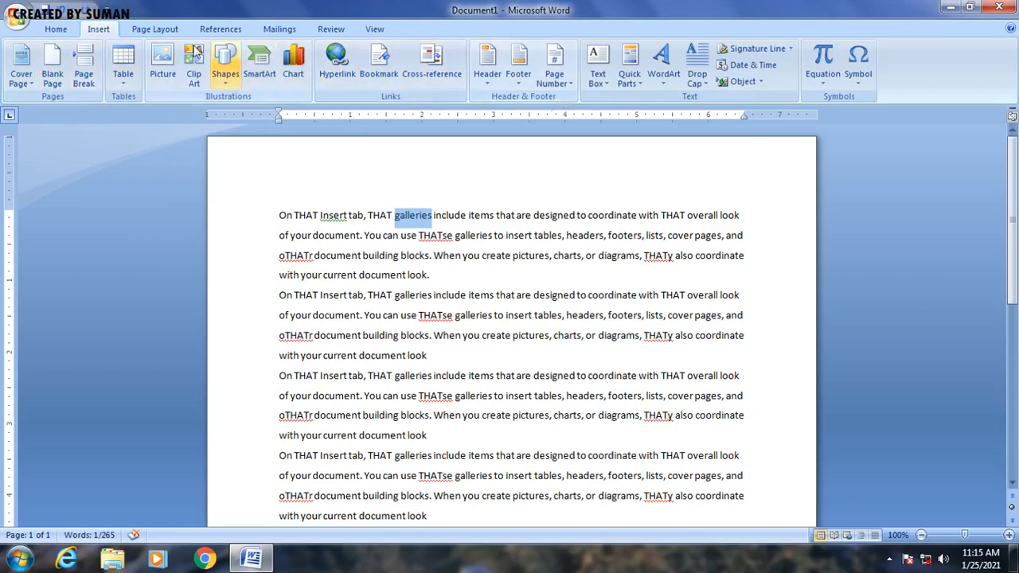
pyautogui.click(156, 30)
pyautogui.click(331, 33)
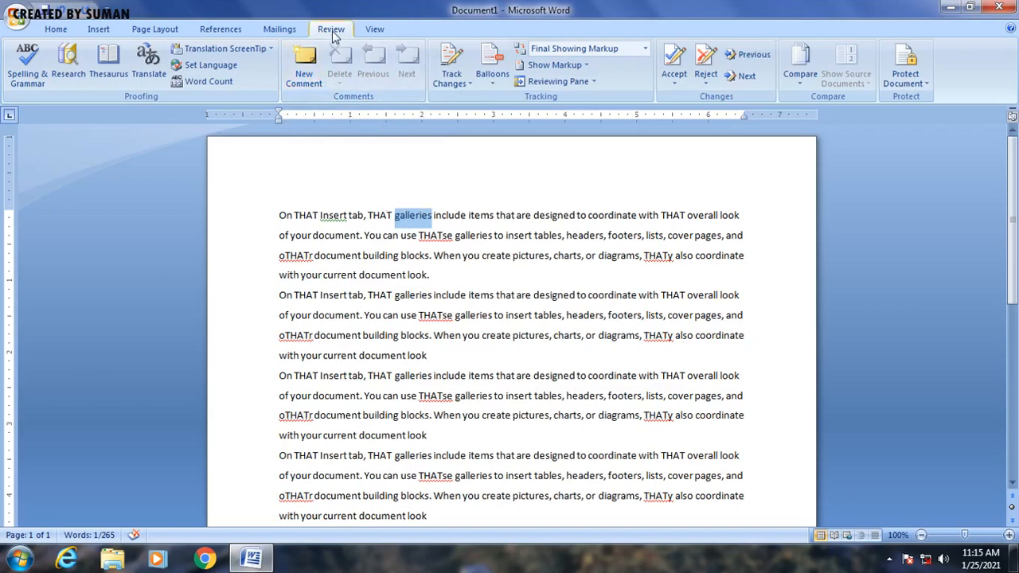
pyautogui.click(306, 71)
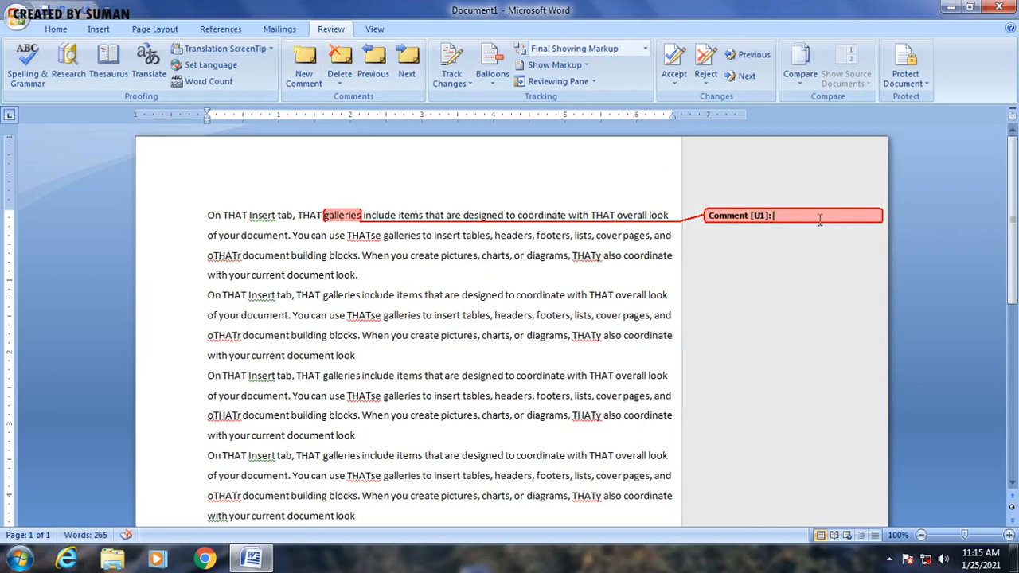
pyautogui.write('THIS WILL BE TOP OF THE PAGE')
pyautogui.click(494, 280)
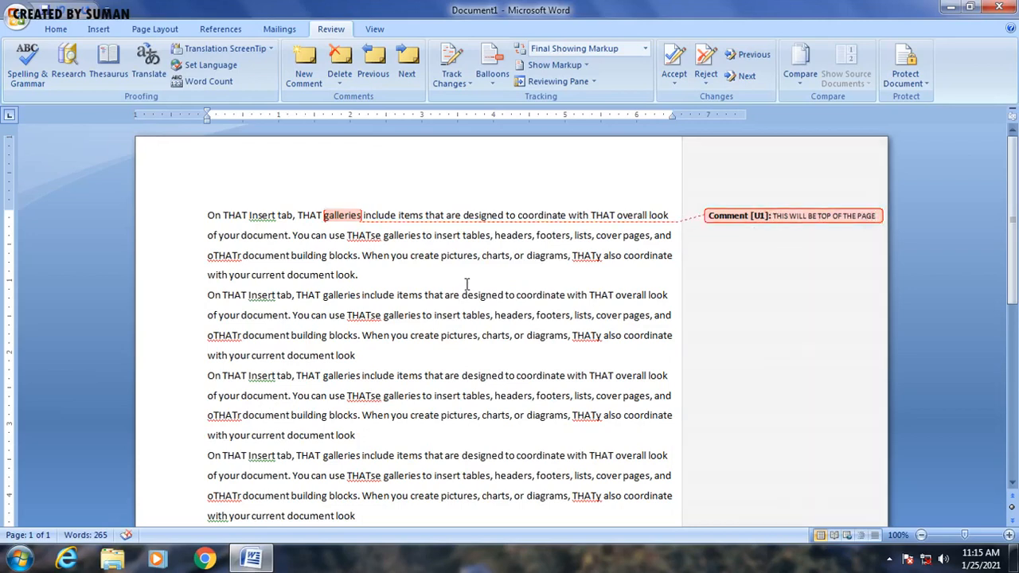
pyautogui.click(413, 236)
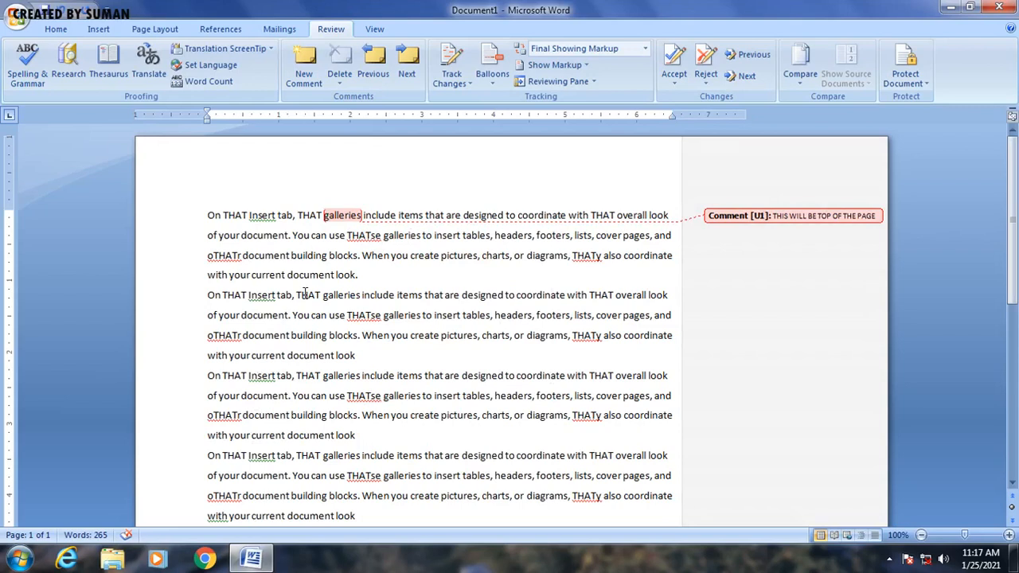
pyautogui.click(360, 335)
pyautogui.click(56, 29)
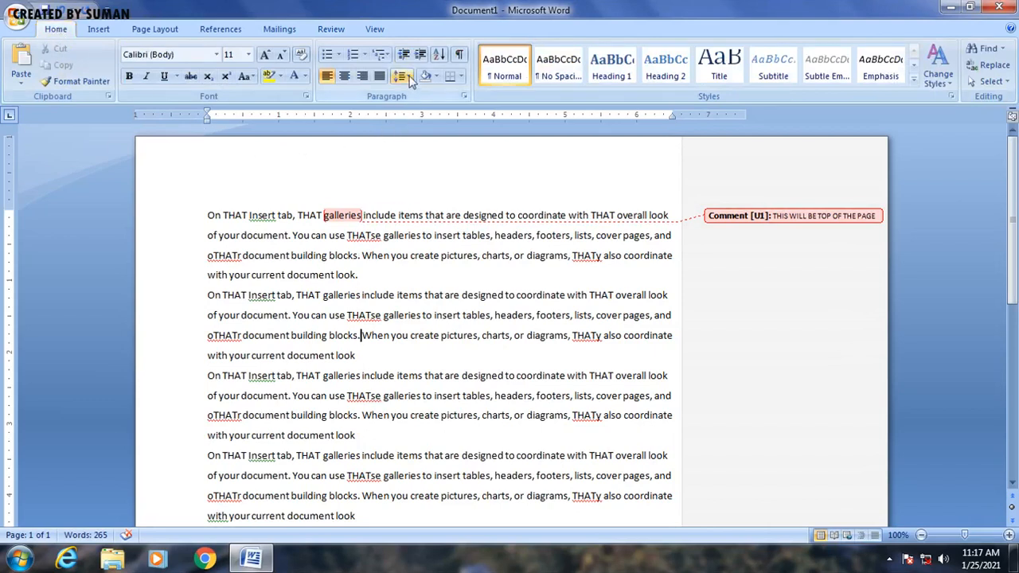
pyautogui.click(465, 98)
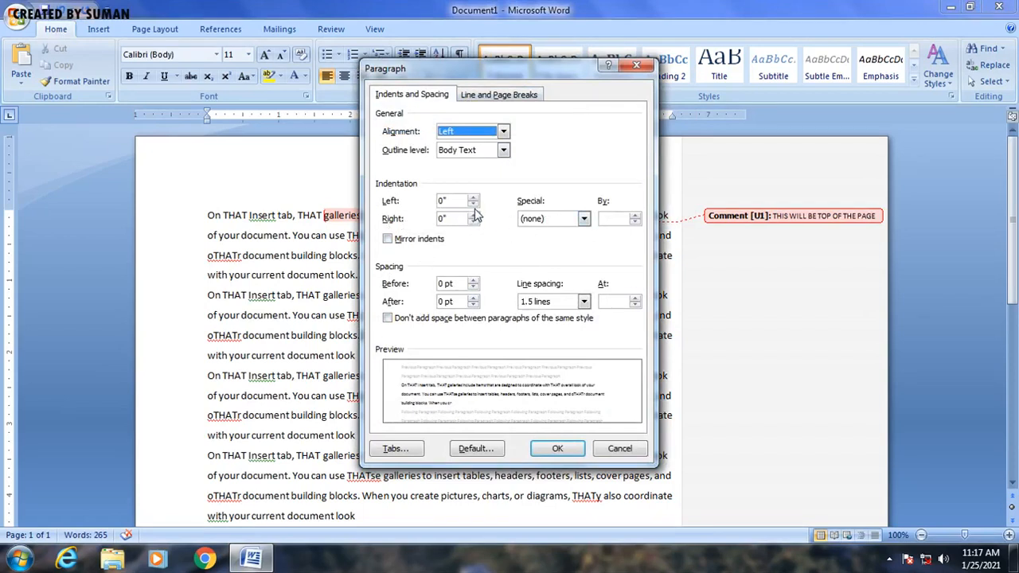
pyautogui.click(636, 64)
pyautogui.click(499, 300)
# Step: Try giving the first paragraph a 0.2" left indent, 0.3" right indent and a first-line special indent
pyautogui.moveTo(208, 215); pyautogui.dragTo(358, 274)
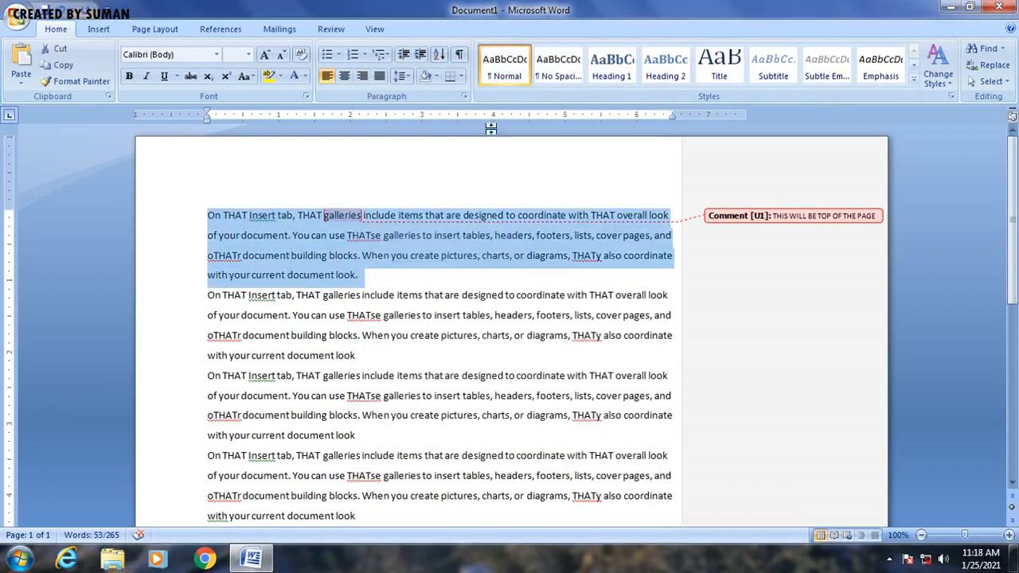
pyautogui.click(464, 97)
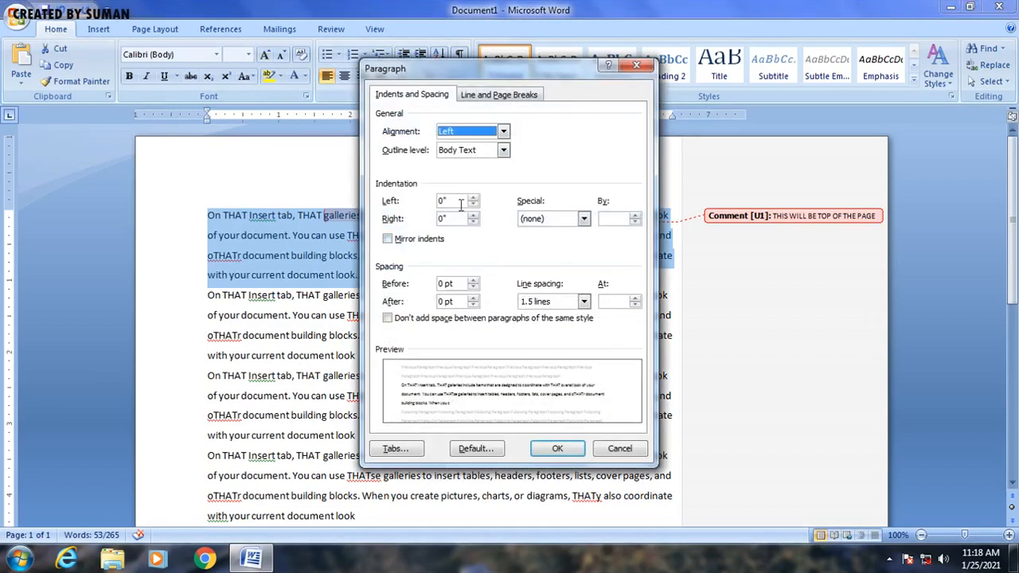
pyautogui.click(474, 198)
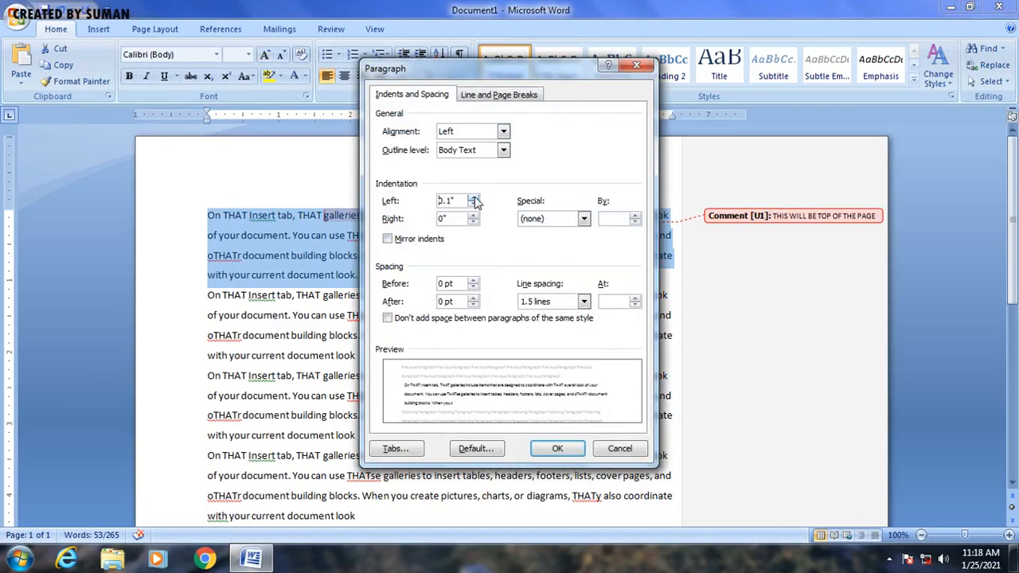
pyautogui.click(474, 198)
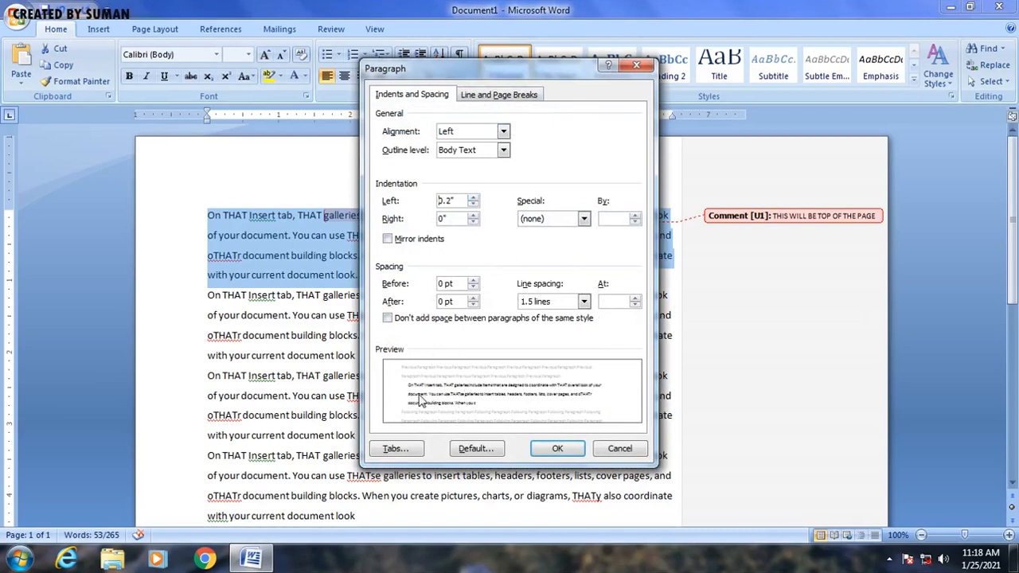
pyautogui.click(473, 215)
pyautogui.click(473, 216)
pyautogui.click(473, 215)
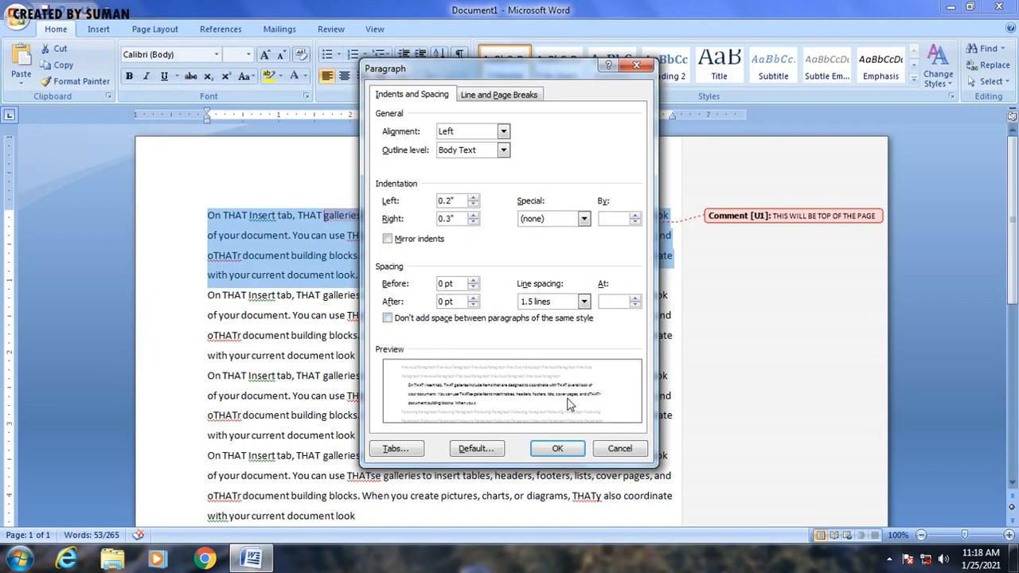
pyautogui.click(584, 220)
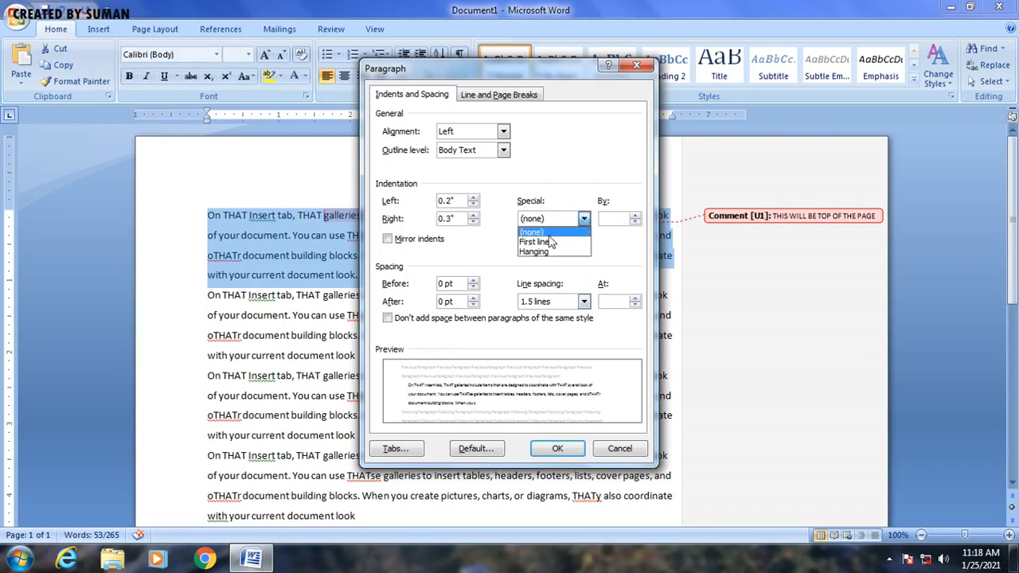
pyautogui.click(547, 242)
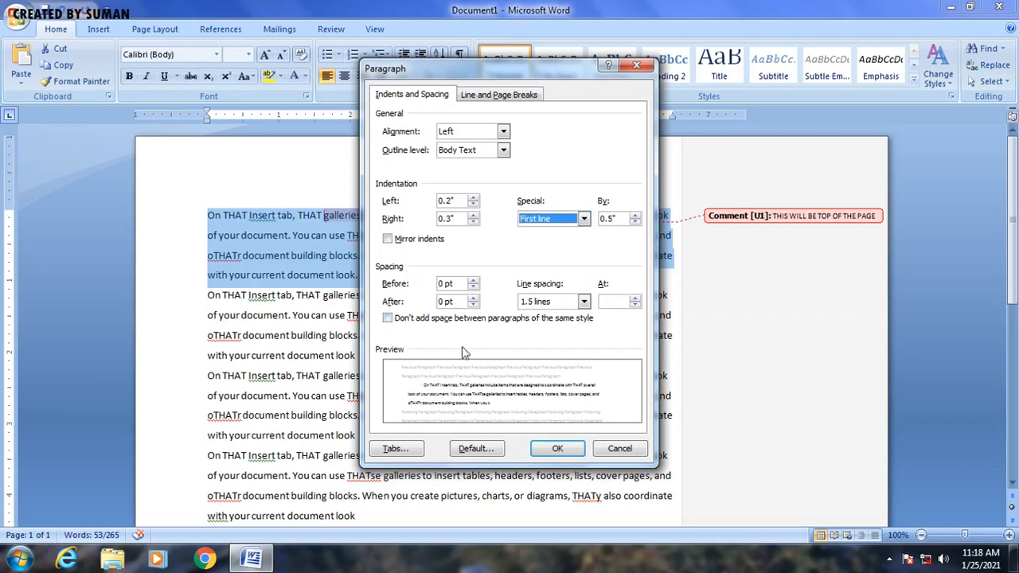
# Step: Try setting 12 pt spacing before and after the paragraph, then cancel the Paragraph dialog
pyautogui.click(474, 281)
pyautogui.click(474, 281)
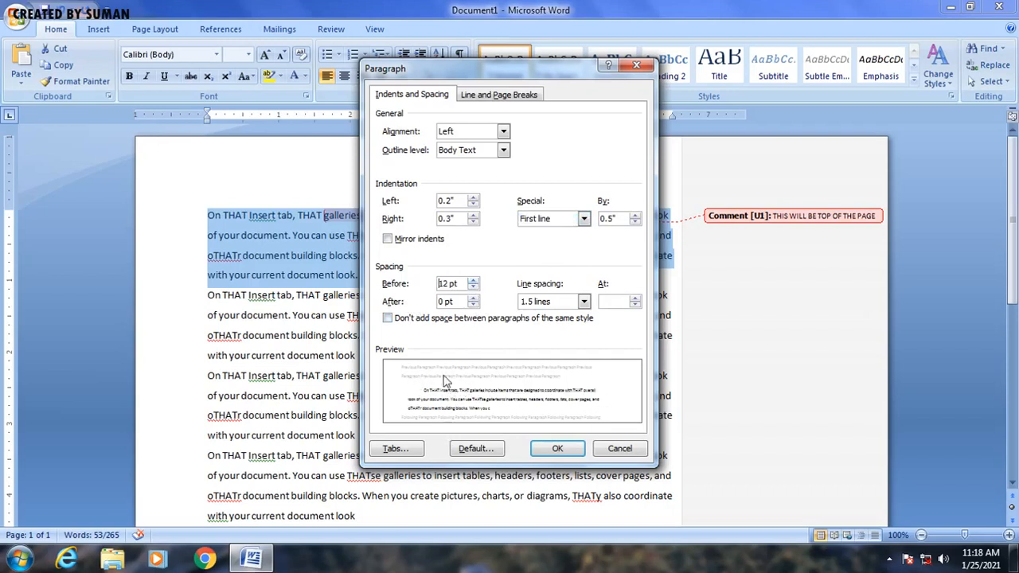
pyautogui.click(474, 297)
pyautogui.click(474, 297)
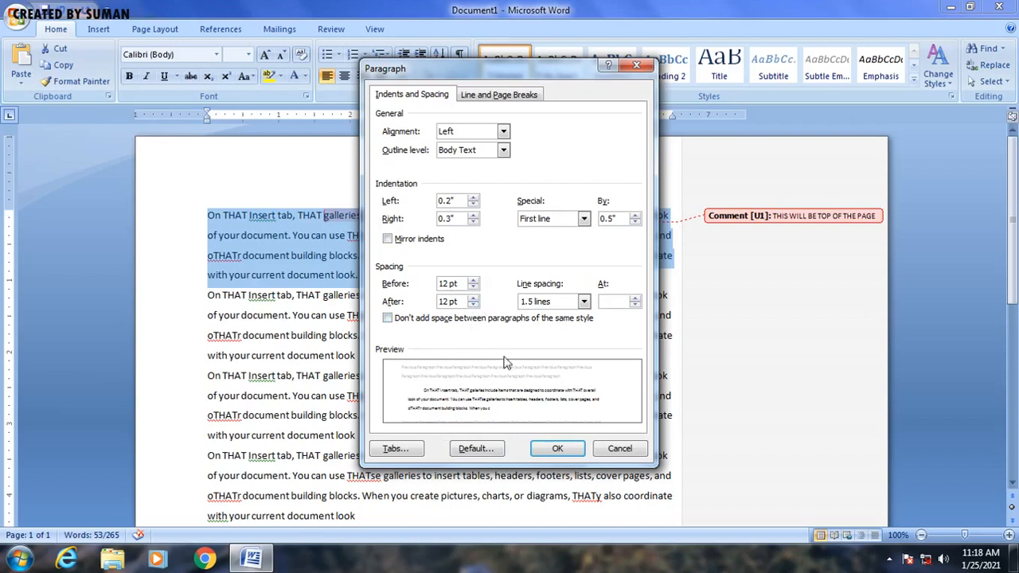
pyautogui.click(584, 303)
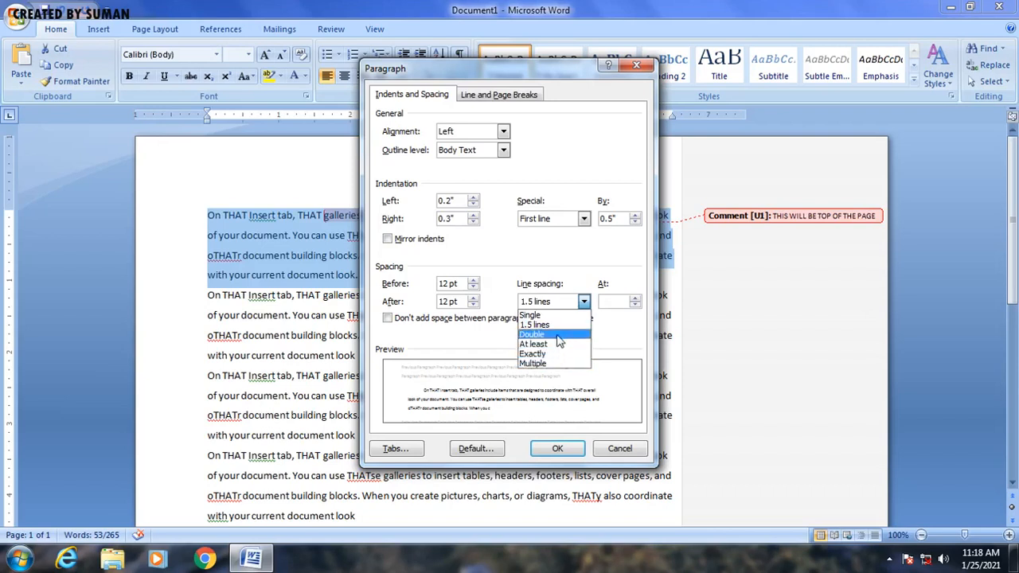
pyautogui.click(570, 268)
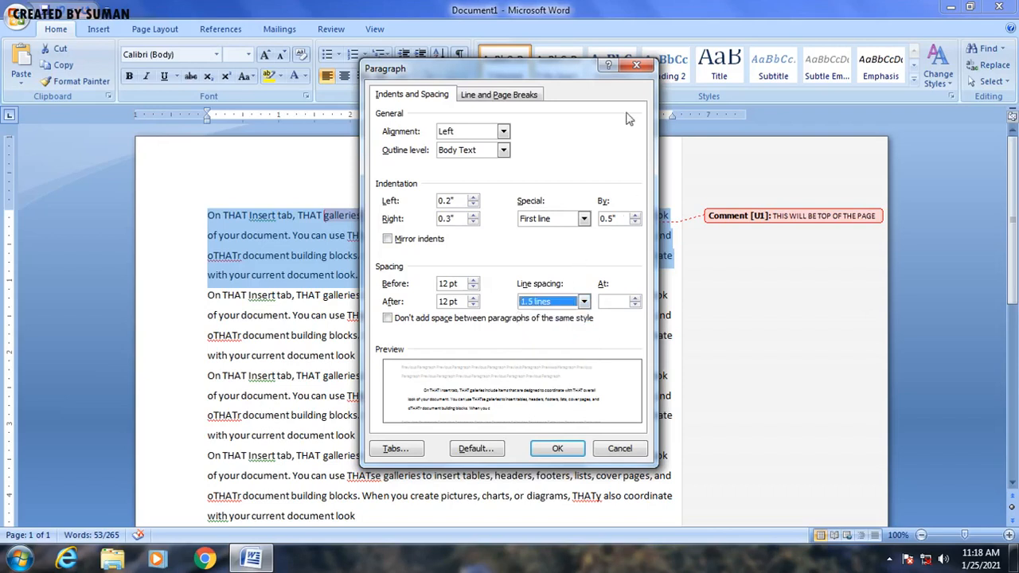
pyautogui.click(637, 64)
pyautogui.click(557, 336)
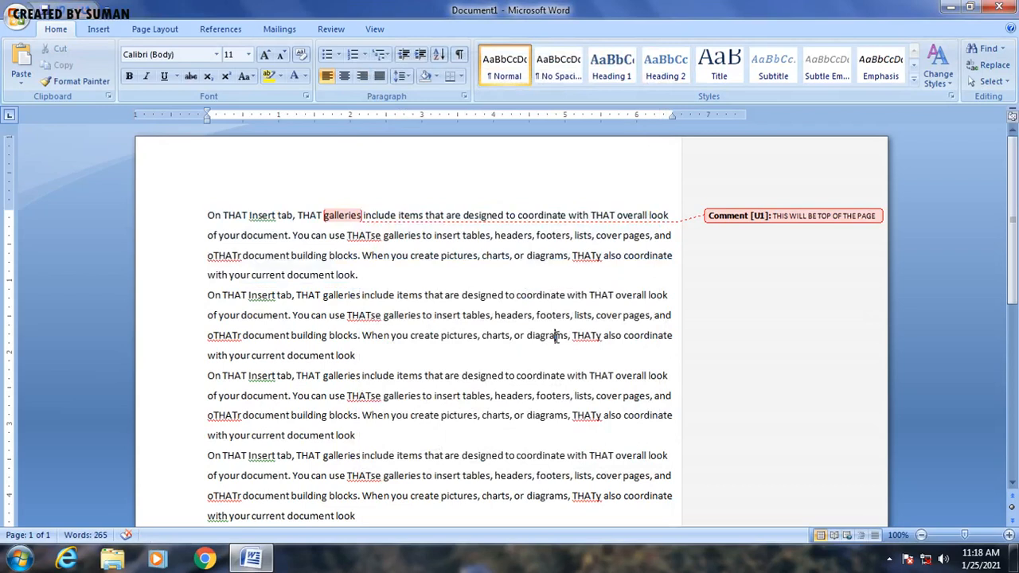
# Step: Select the first paragraph and set its left indent to 1" in the Paragraph dialog
pyautogui.click(193, 221)
pyautogui.click(273, 275)
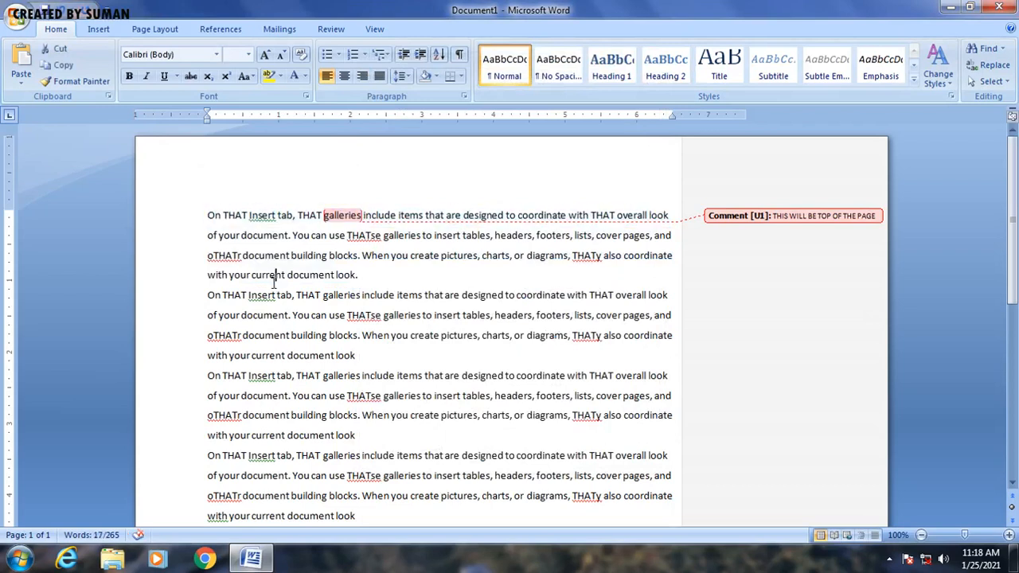
pyautogui.moveTo(207, 214); pyautogui.dragTo(394, 275)
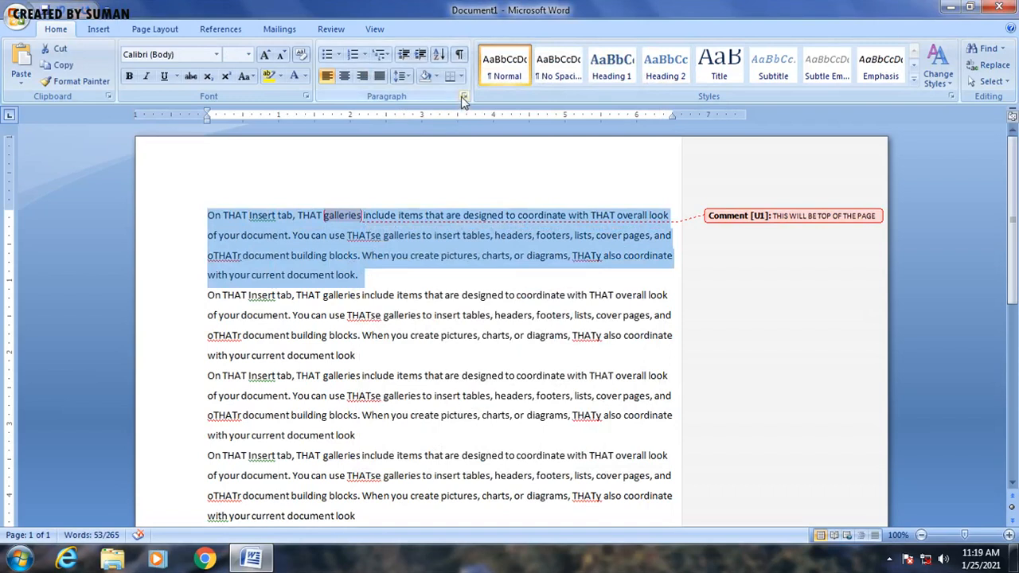
pyautogui.click(464, 96)
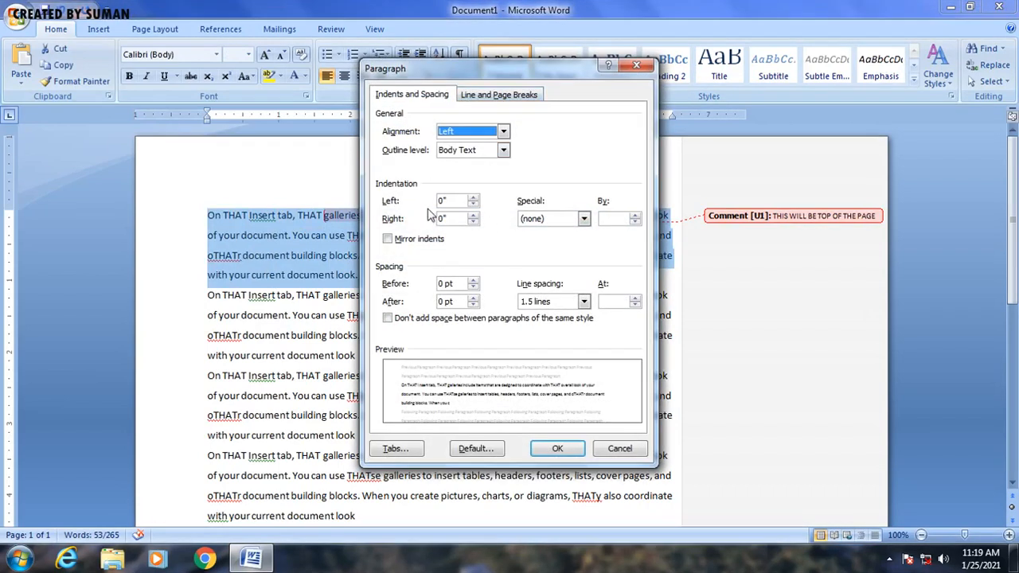
pyautogui.click(473, 198)
pyautogui.click(474, 198)
pyautogui.click(474, 198)
pyautogui.click(473, 198)
pyautogui.click(474, 198)
pyautogui.click(474, 198)
pyautogui.click(473, 198)
pyautogui.click(473, 198)
pyautogui.click(474, 199)
pyautogui.click(474, 198)
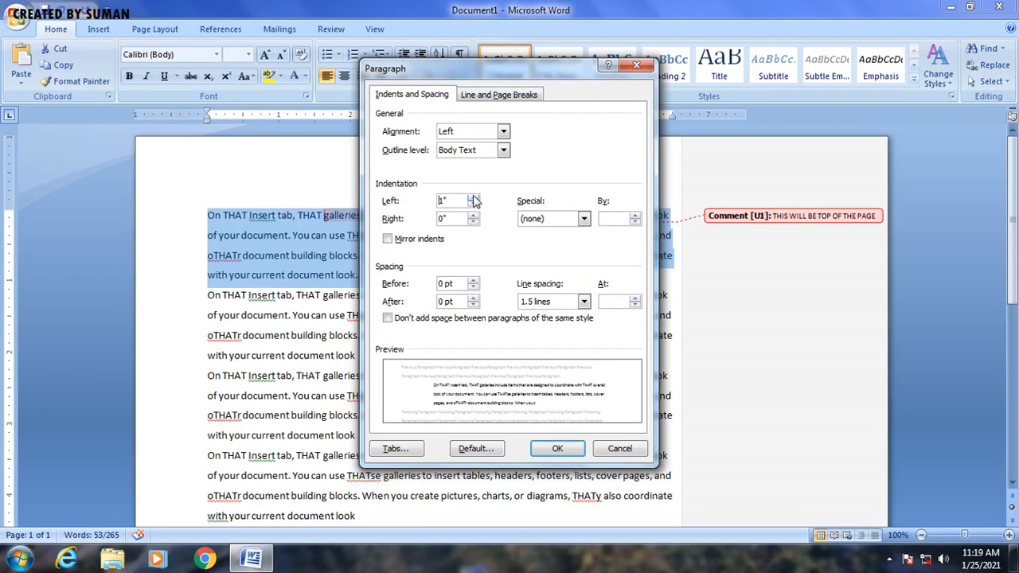
# Step: Set the first paragraph's right indent to 1" and apply a first-line special indent of 0.5"
pyautogui.click(474, 215)
pyautogui.click(474, 215)
pyautogui.click(473, 215)
pyautogui.click(474, 216)
pyautogui.click(474, 216)
pyautogui.click(474, 216)
pyautogui.click(474, 215)
pyautogui.click(474, 216)
pyautogui.click(474, 216)
pyautogui.click(474, 216)
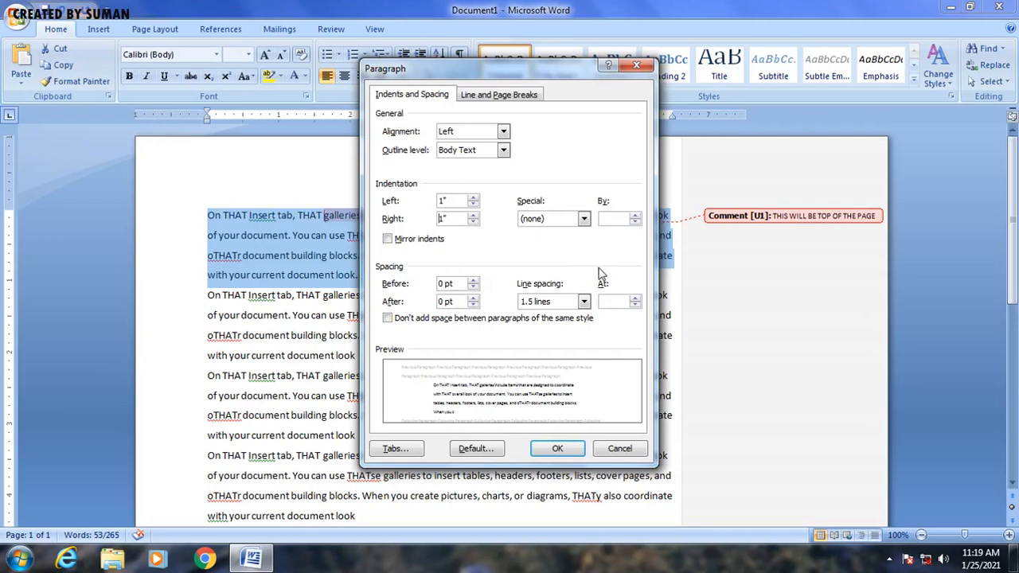
pyautogui.click(586, 223)
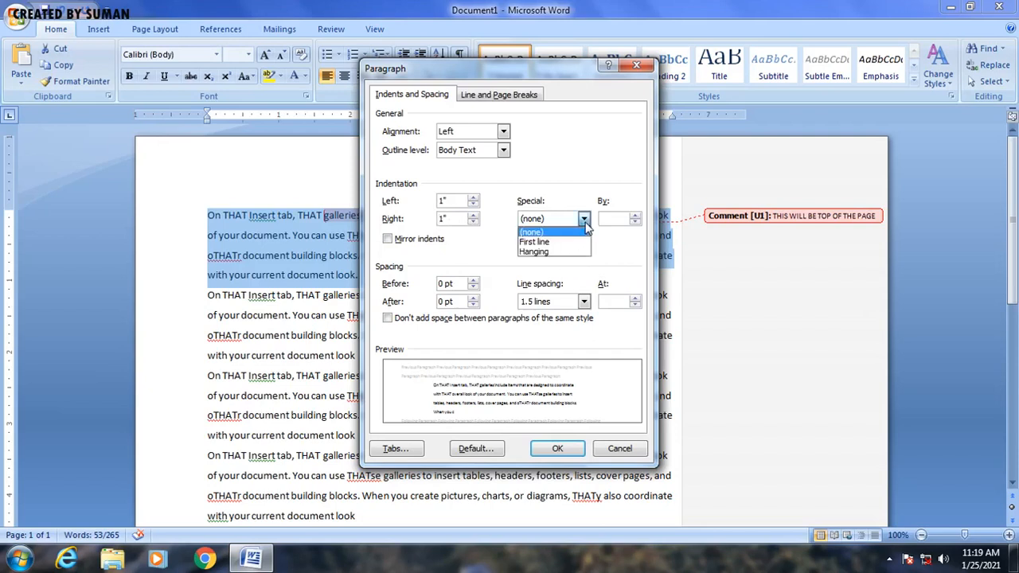
pyautogui.click(563, 242)
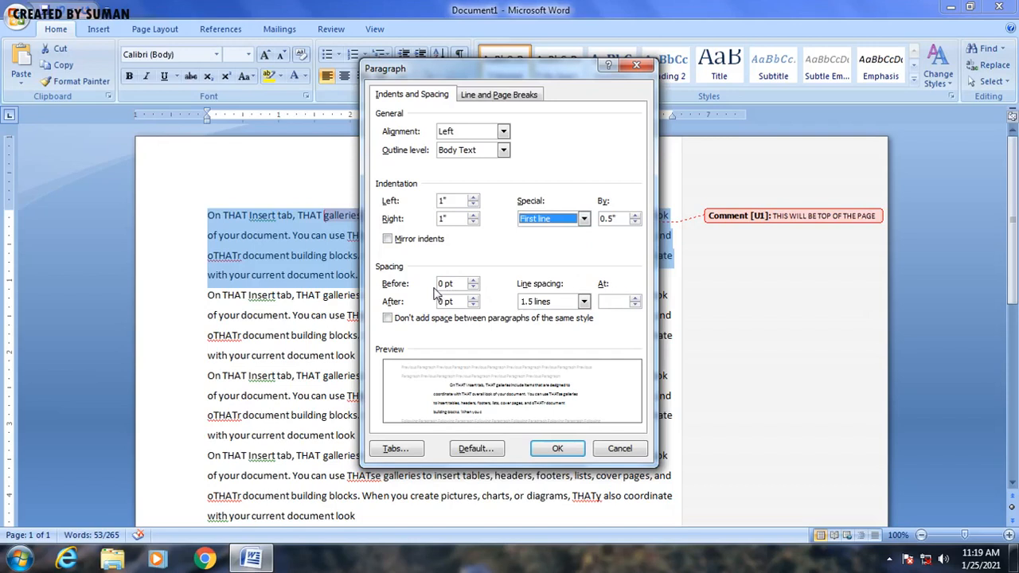
# Step: Set the paragraph's alignment to Centered and its line spacing to Double
pyautogui.click(503, 132)
pyautogui.click(475, 154)
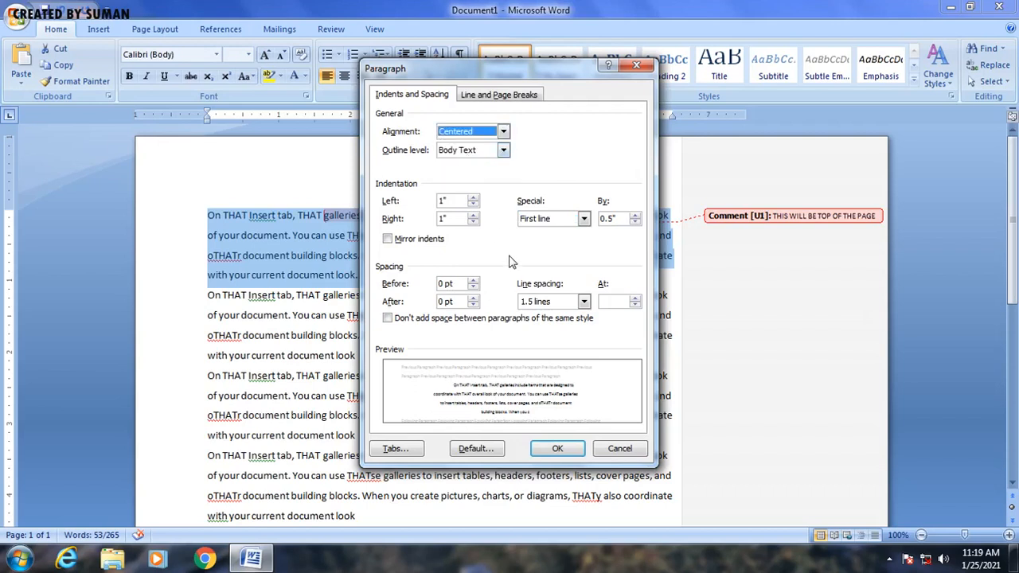
pyautogui.click(584, 302)
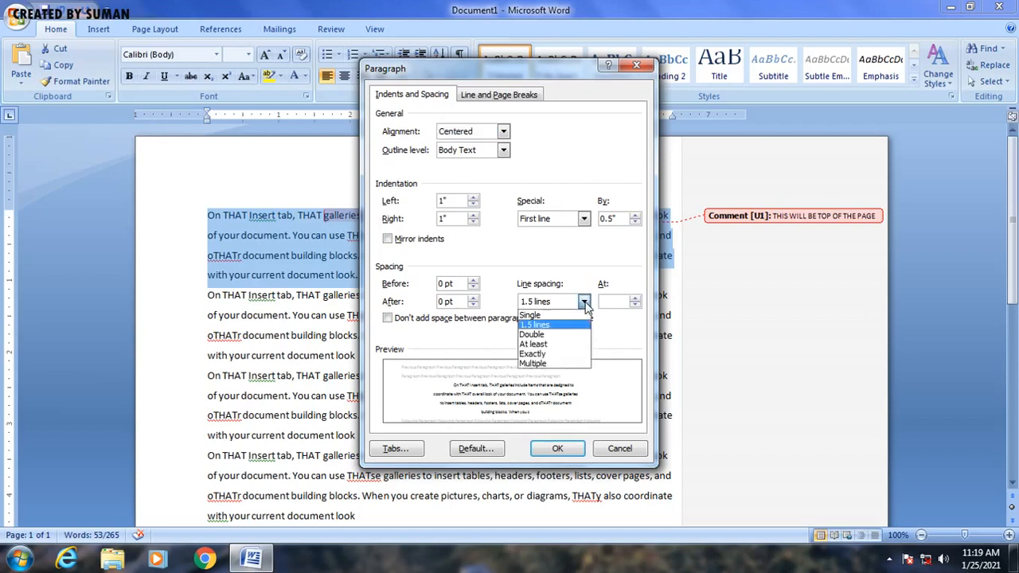
pyautogui.click(555, 334)
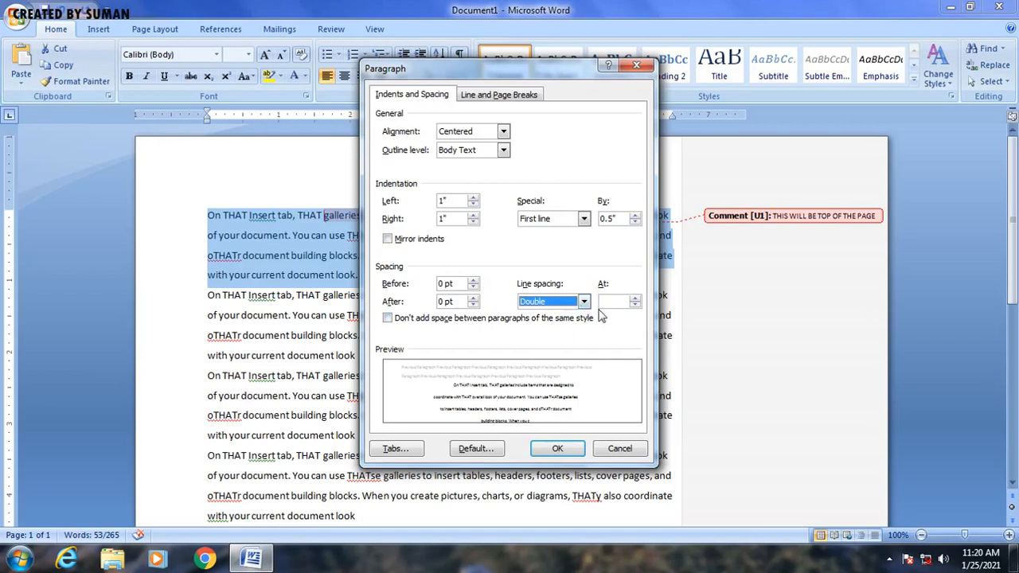
# Step: Set spacing before the paragraph to 12 pt, increase the spacing after, and apply the paragraph settings
pyautogui.click(472, 296)
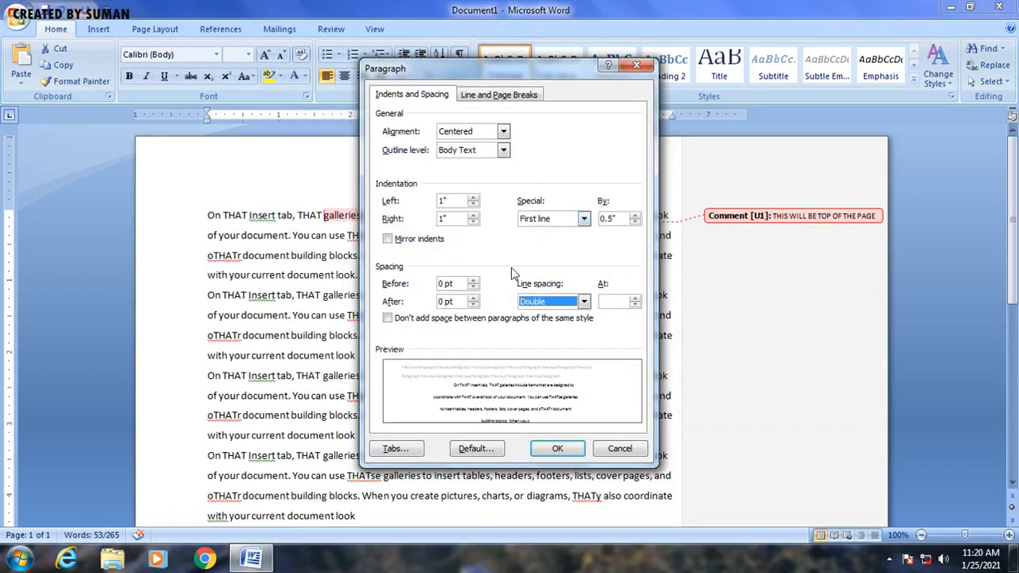
pyautogui.click(473, 281)
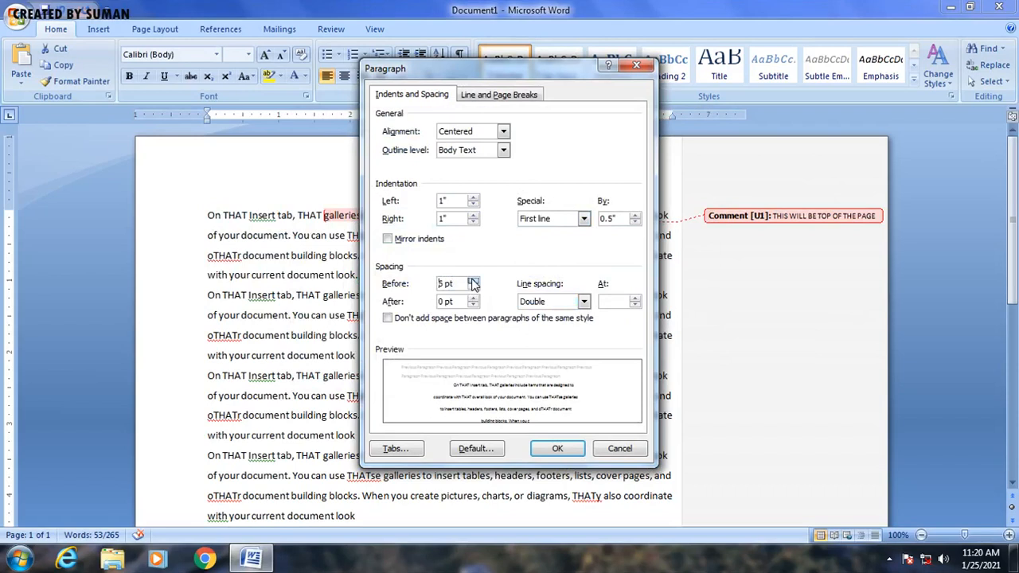
pyautogui.click(473, 281)
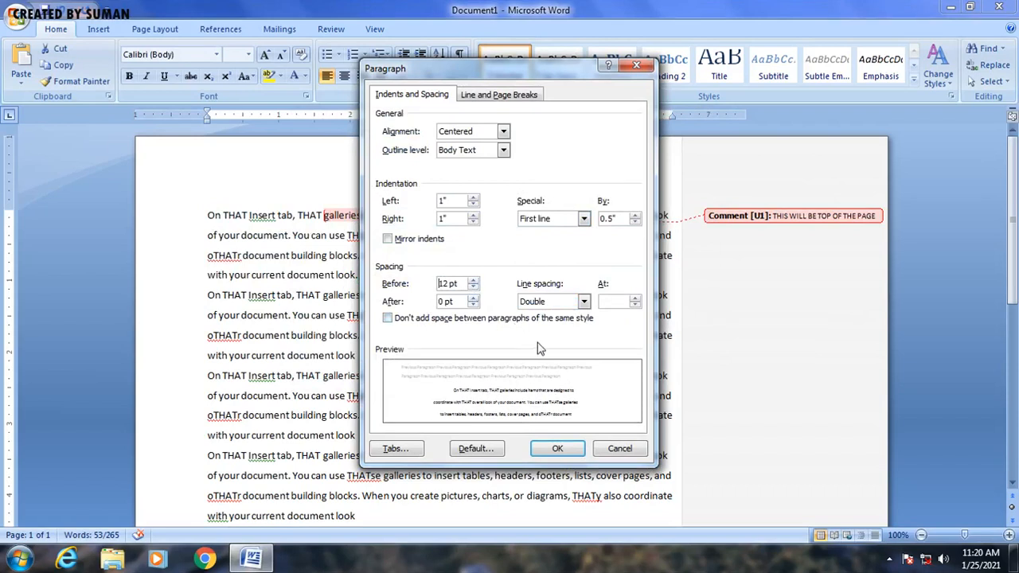
pyautogui.click(473, 299)
pyautogui.click(558, 447)
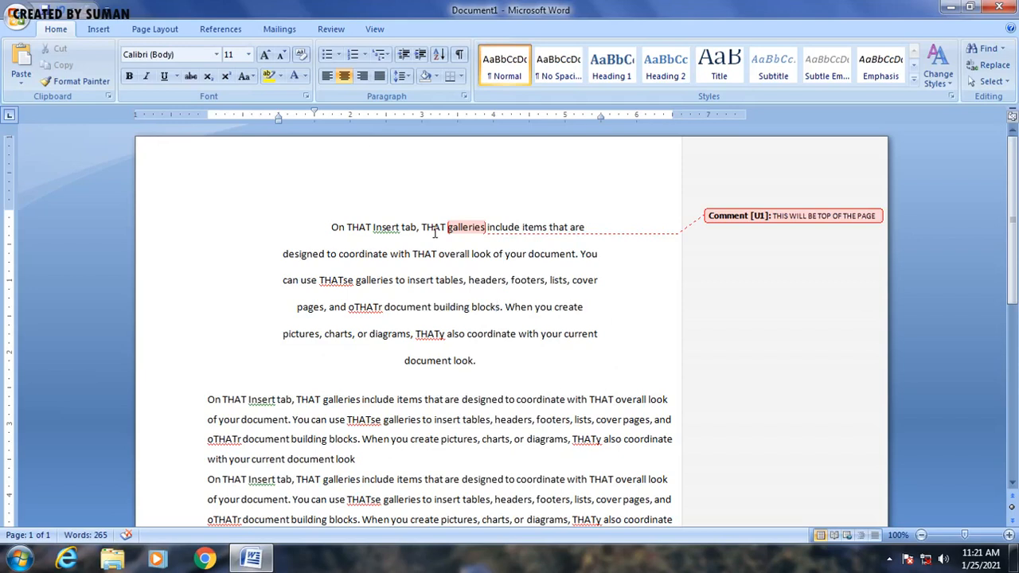
# Step: Select the second paragraph and give it a red 1½ pt box border
pyautogui.scroll(-3, 484, 345)
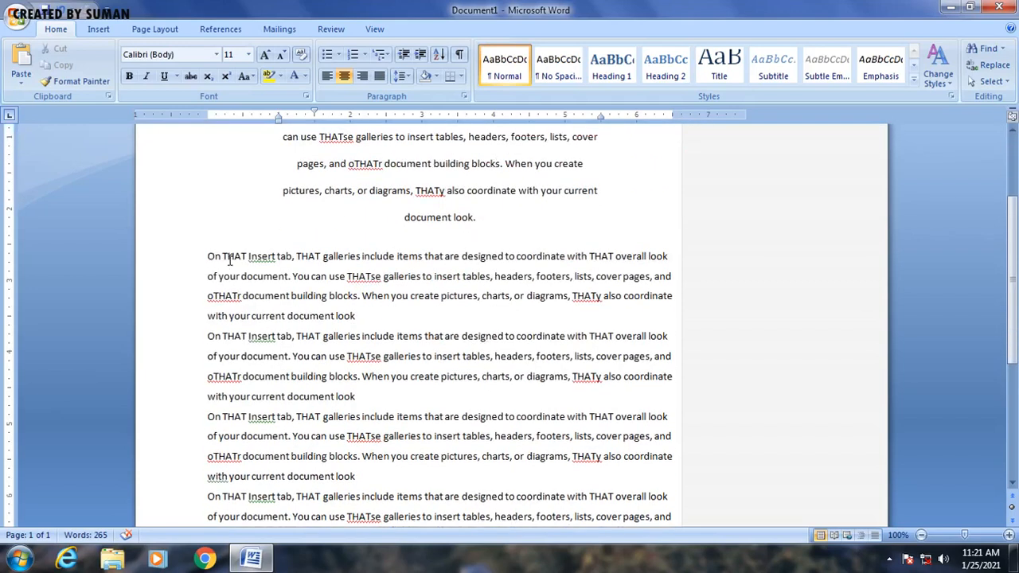
pyautogui.moveTo(207, 257); pyautogui.dragTo(358, 317)
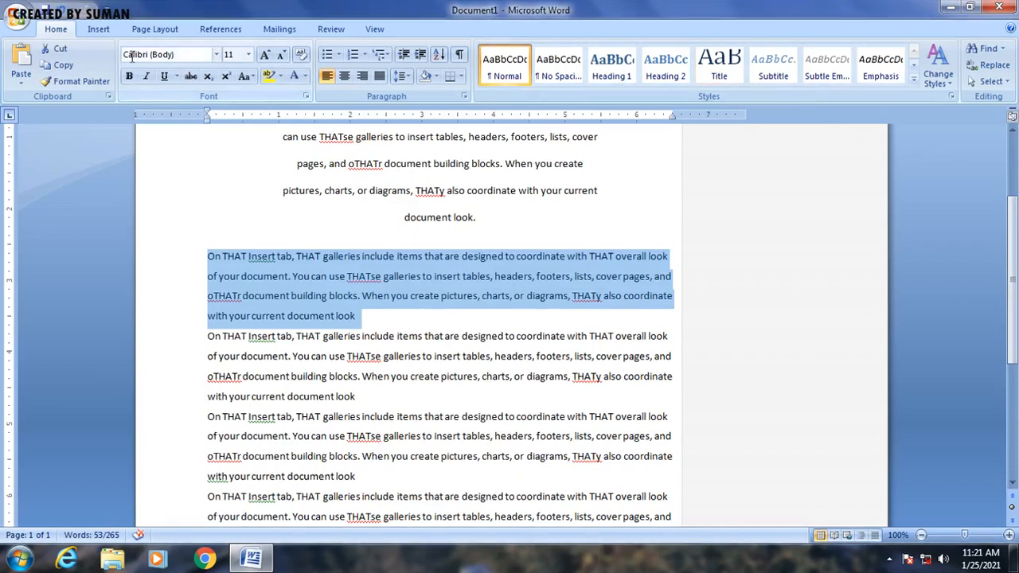
pyautogui.click(462, 79)
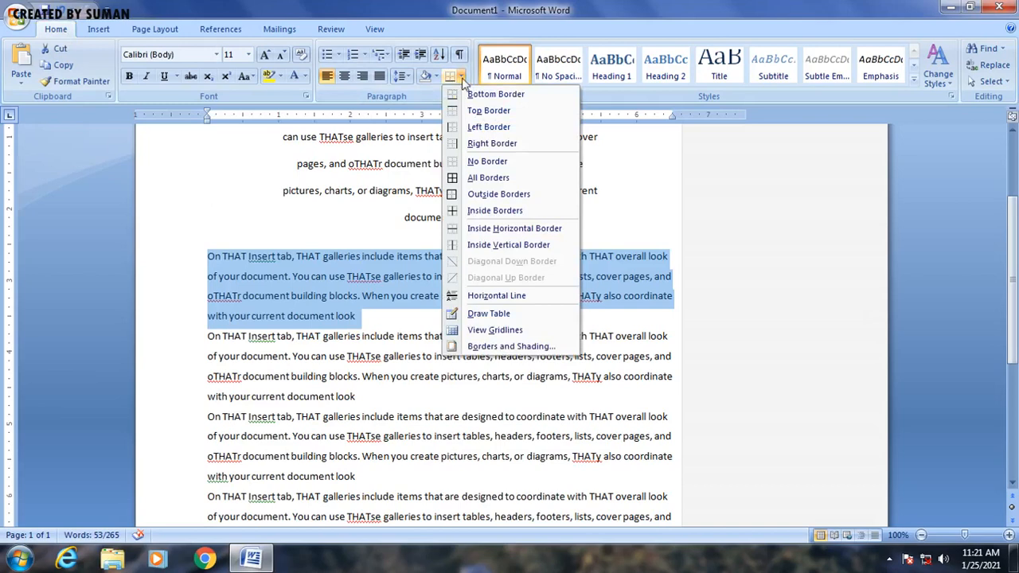
pyautogui.click(497, 346)
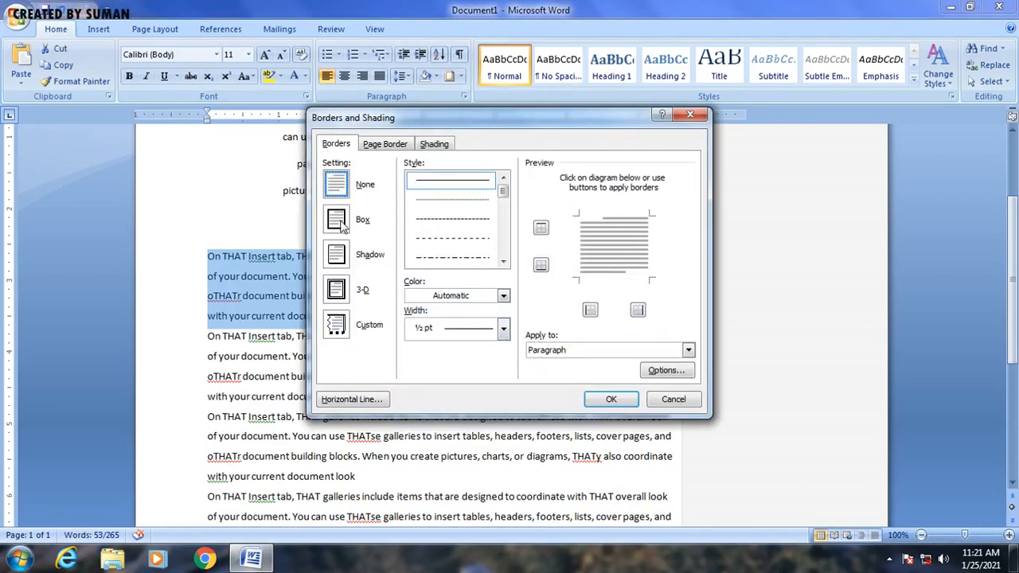
pyautogui.click(338, 221)
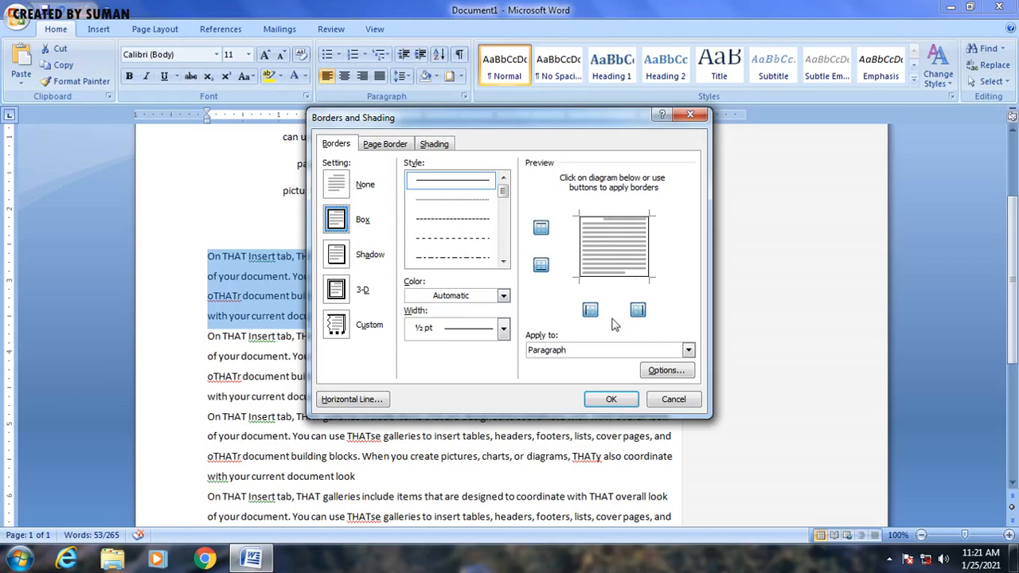
pyautogui.click(503, 296)
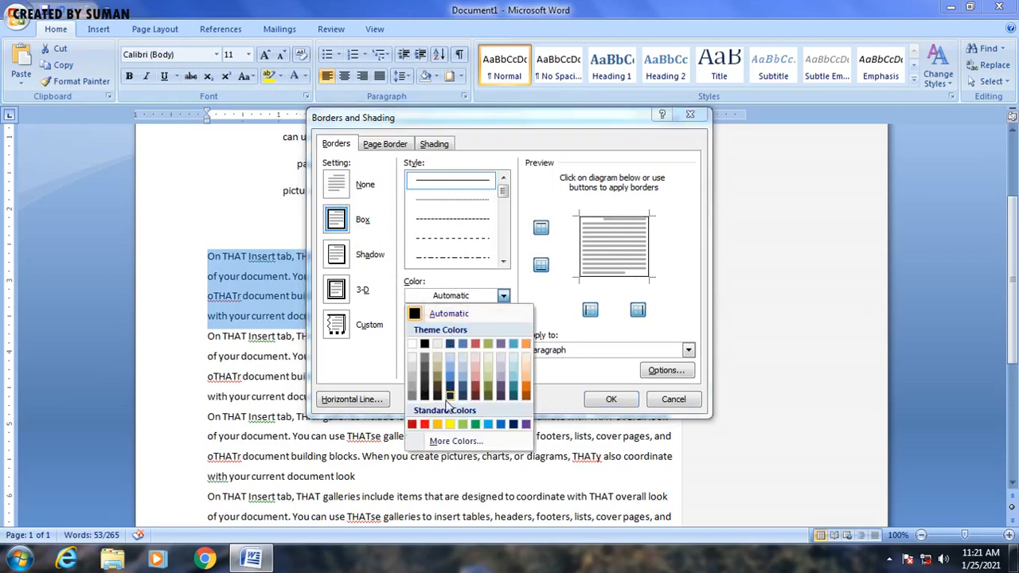
pyautogui.click(534, 296)
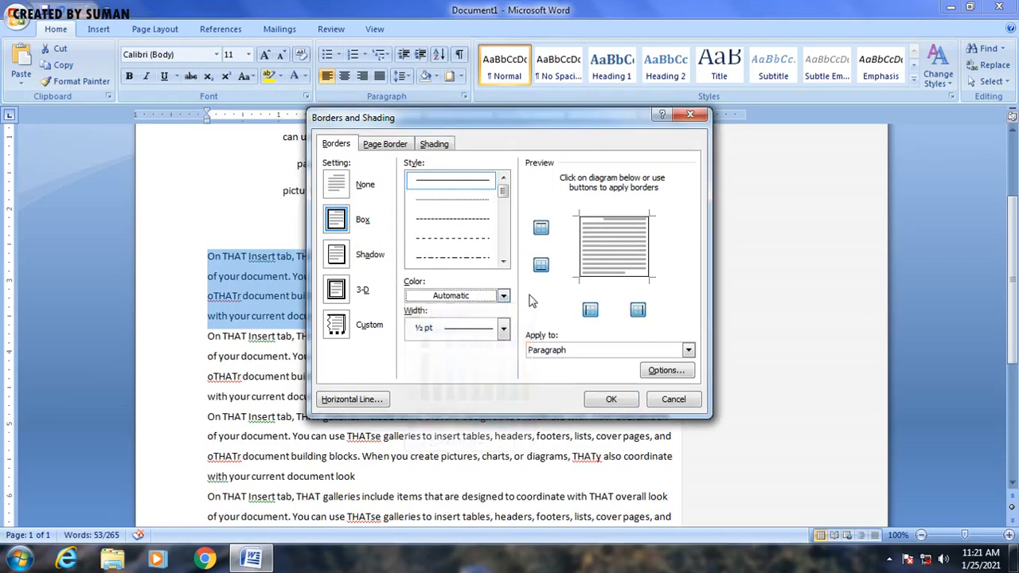
pyautogui.click(502, 329)
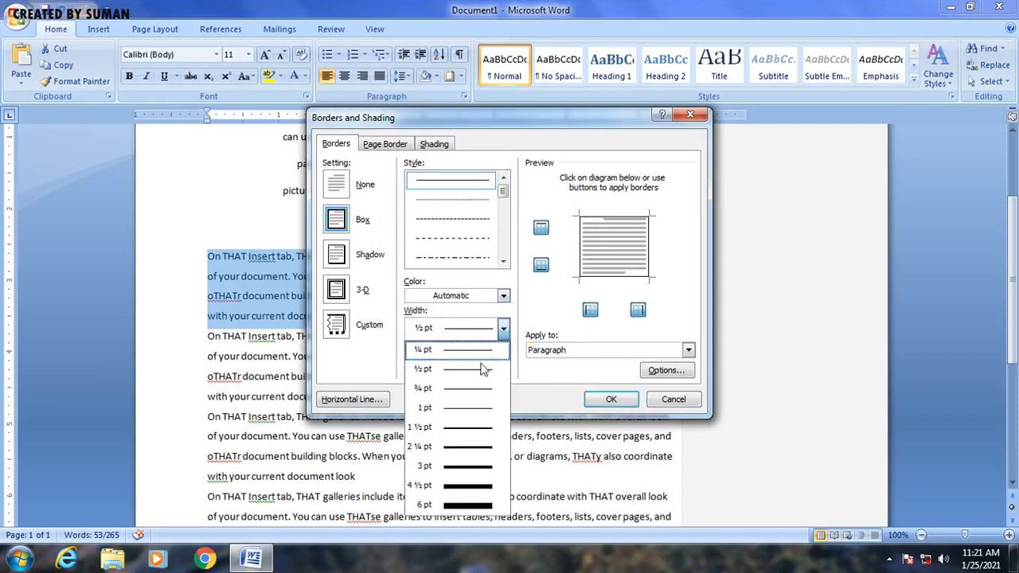
pyautogui.click(470, 430)
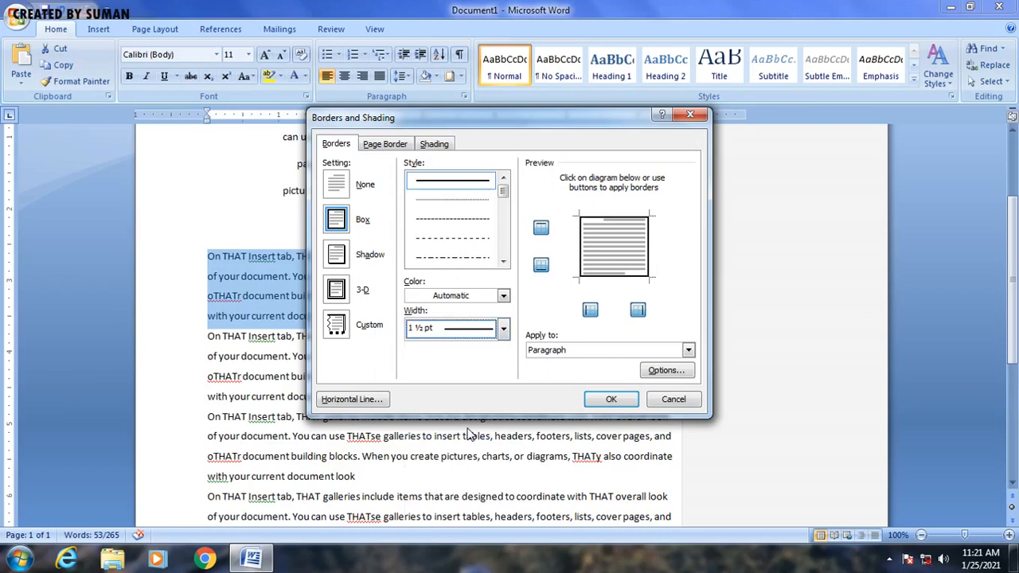
pyautogui.click(503, 296)
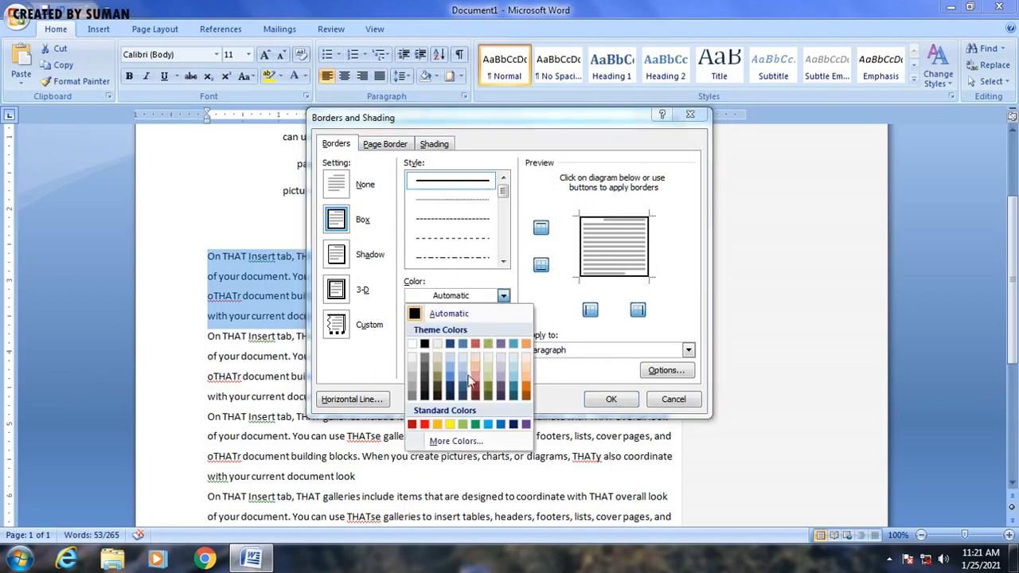
pyautogui.click(424, 424)
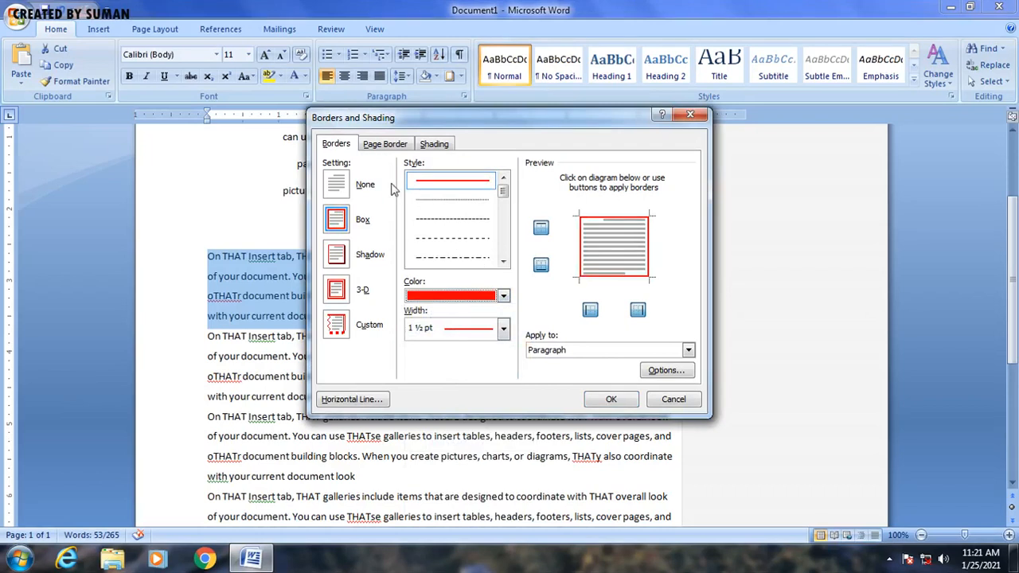
# Step: Apply a 20% pattern shading to the paragraph and confirm the Borders and Shading dialog
pyautogui.click(390, 145)
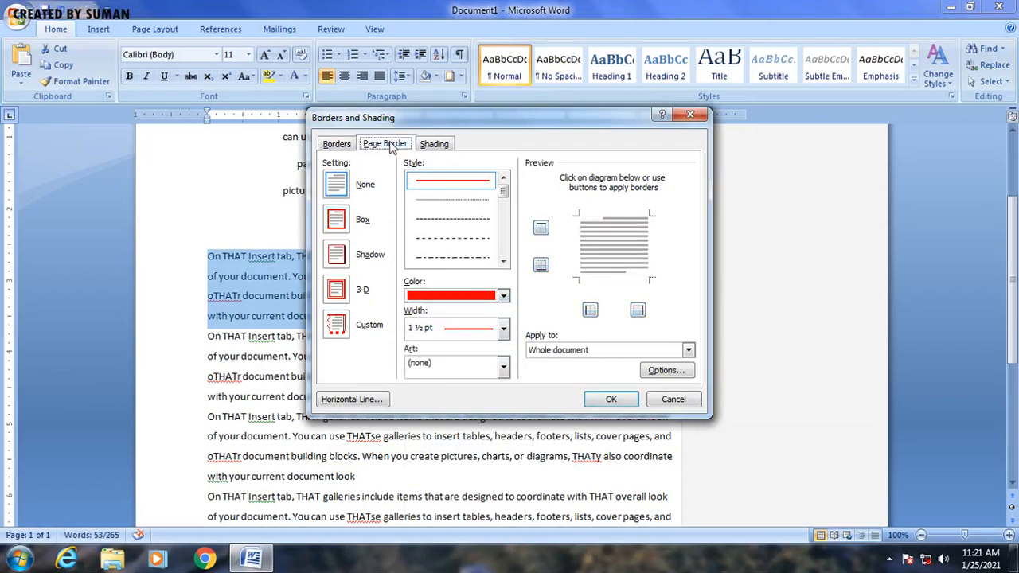
pyautogui.click(436, 145)
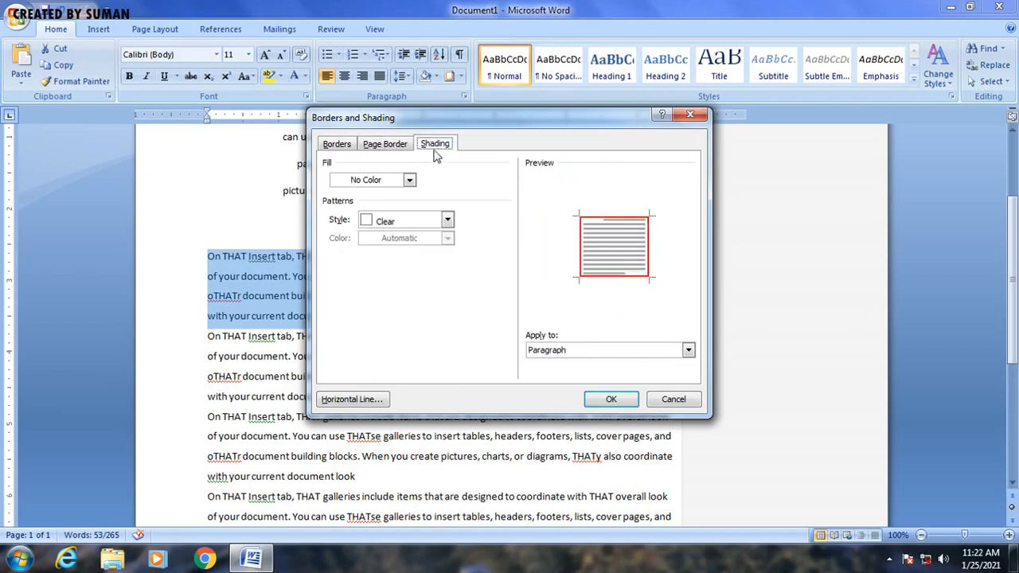
pyautogui.click(448, 223)
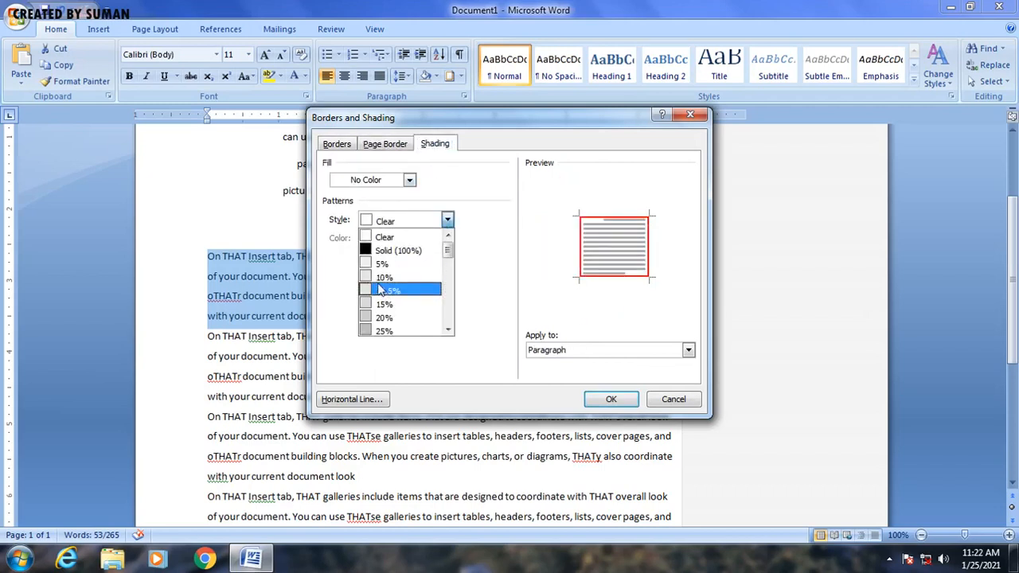
pyautogui.click(385, 318)
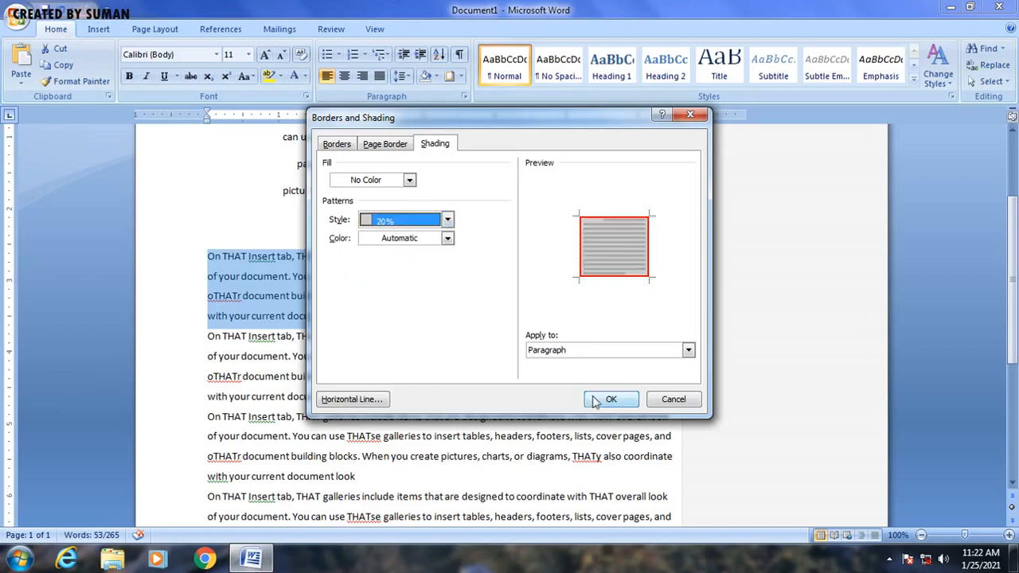
pyautogui.click(593, 401)
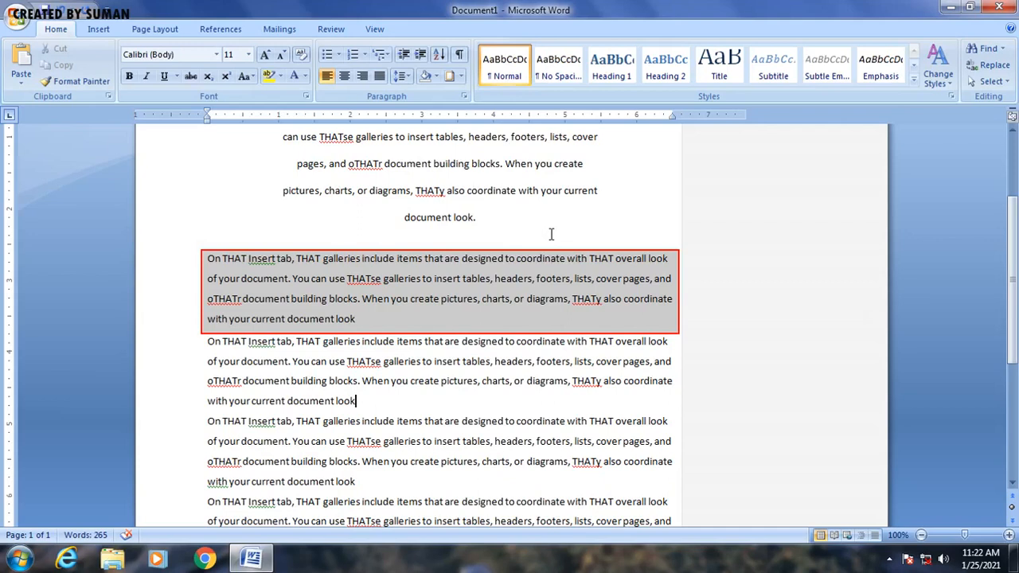
# Step: Select the word "document" at the end of the first paragraph and insert a footnote on it
pyautogui.scroll(-1, 420, 385)
pyautogui.scroll(3, 423, 386)
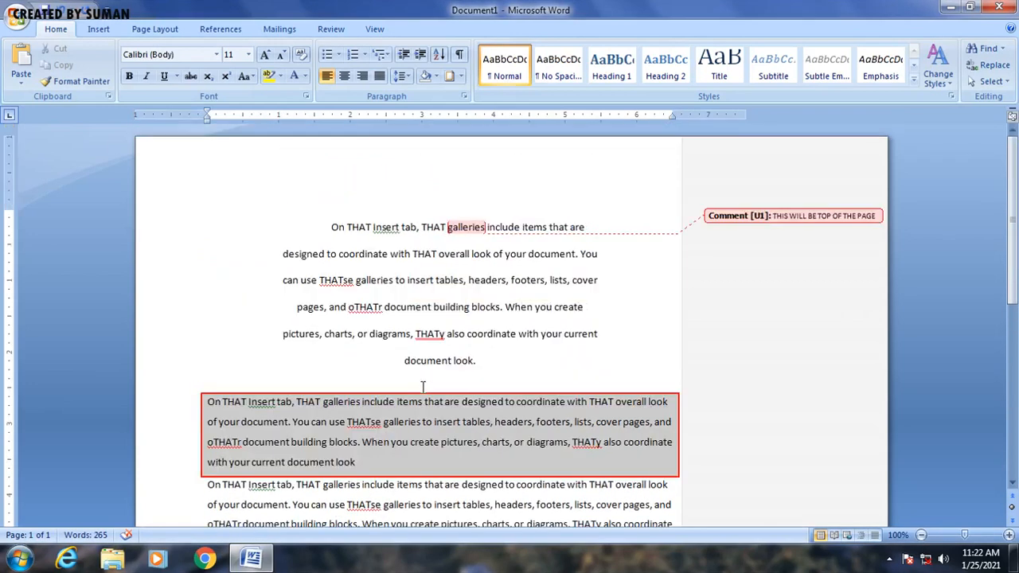
pyautogui.scroll(-6, 423, 386)
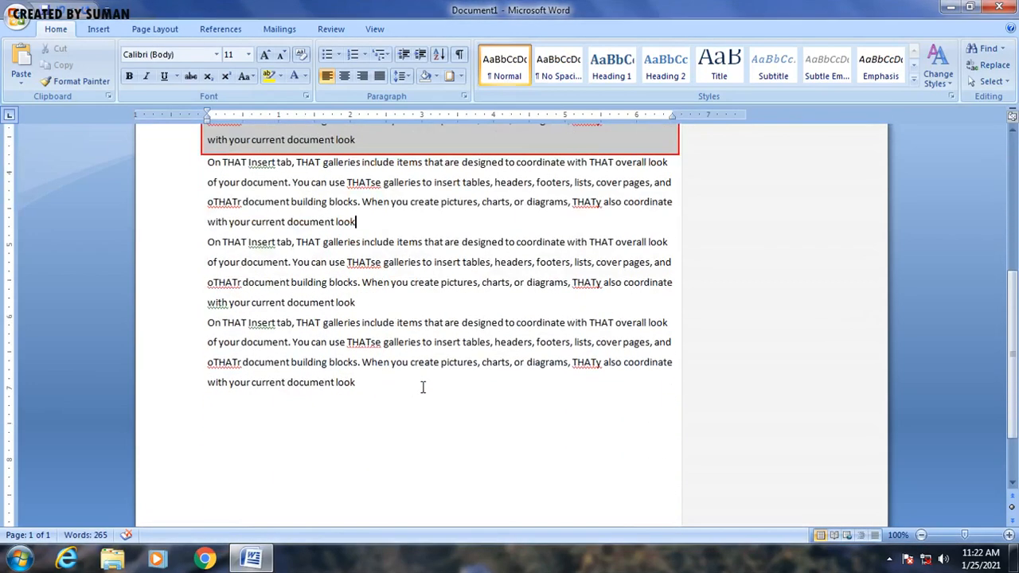
pyautogui.scroll(-2, 422, 387)
pyautogui.scroll(6, 422, 387)
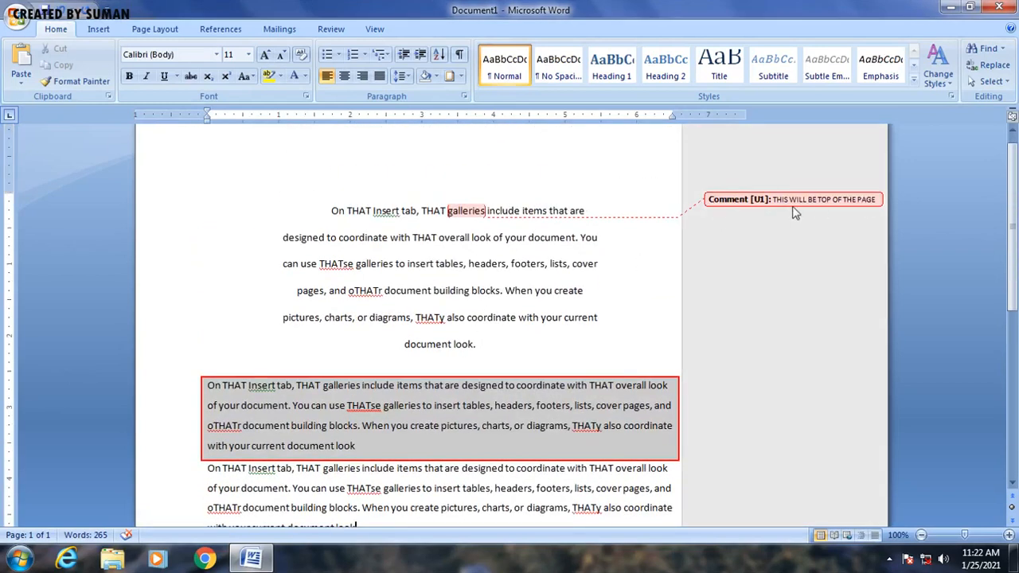
pyautogui.scroll(-2, 653, 334)
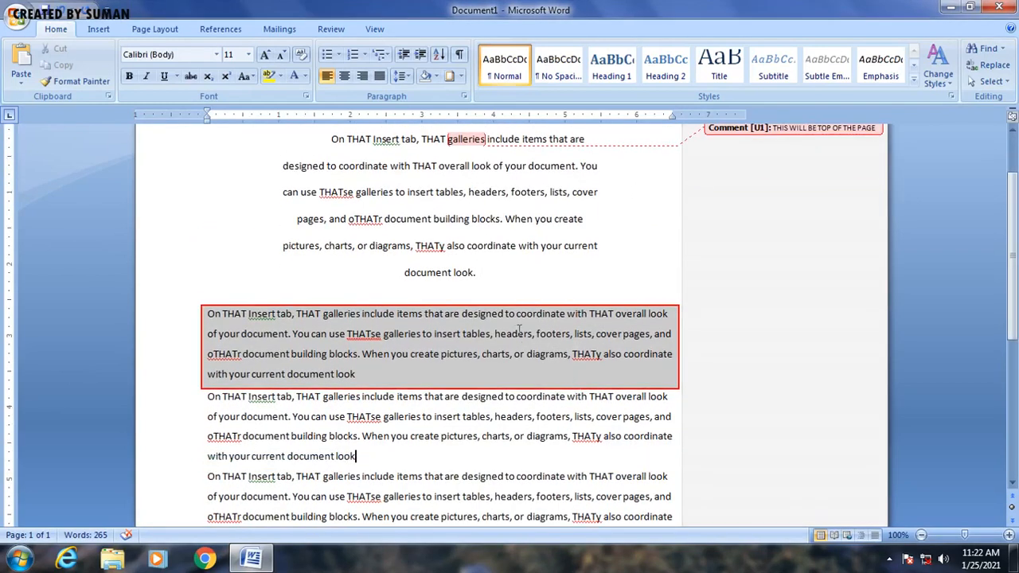
pyautogui.moveTo(405, 273); pyautogui.dragTo(453, 275)
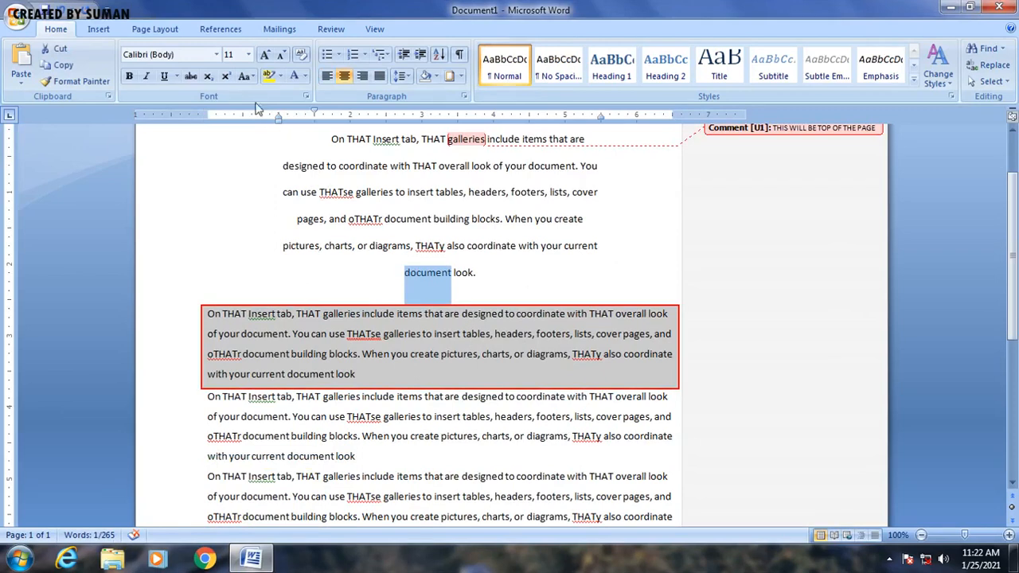
pyautogui.click(224, 31)
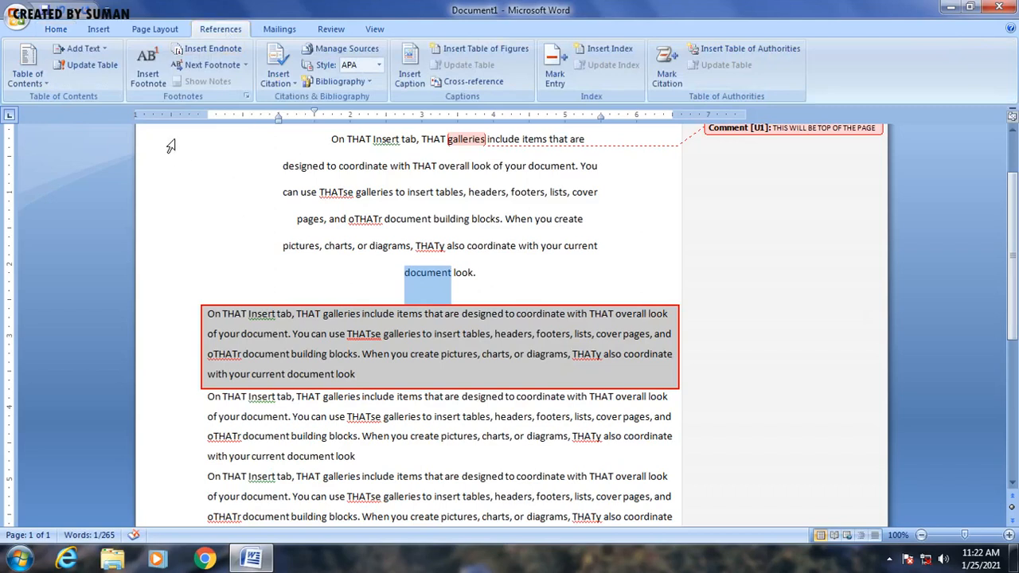
pyautogui.click(153, 78)
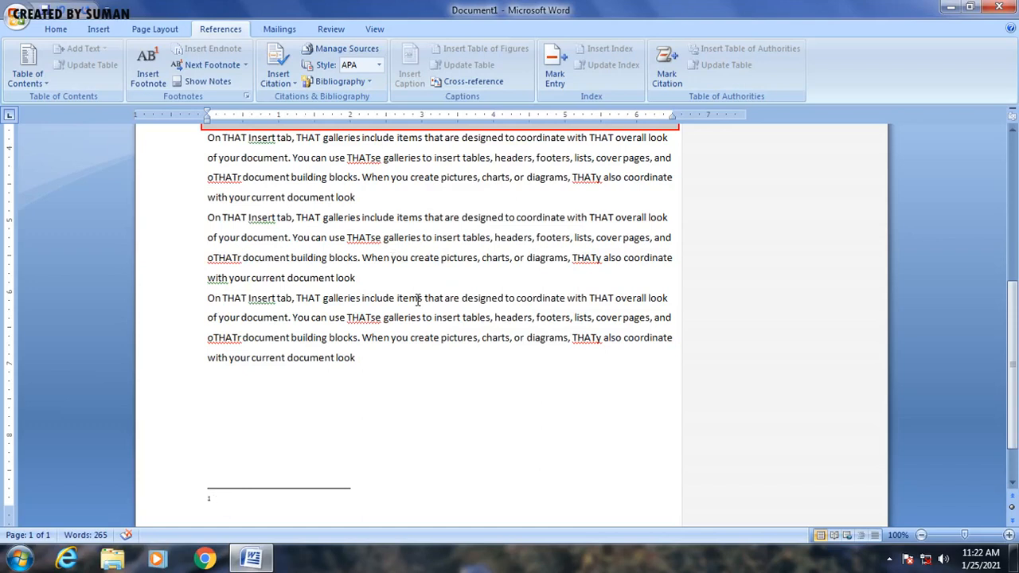
# Step: Enter the footnote text "THIS WILL BE BOTTOM OF THE PAGE"
pyautogui.write('THIS WILL BE B')
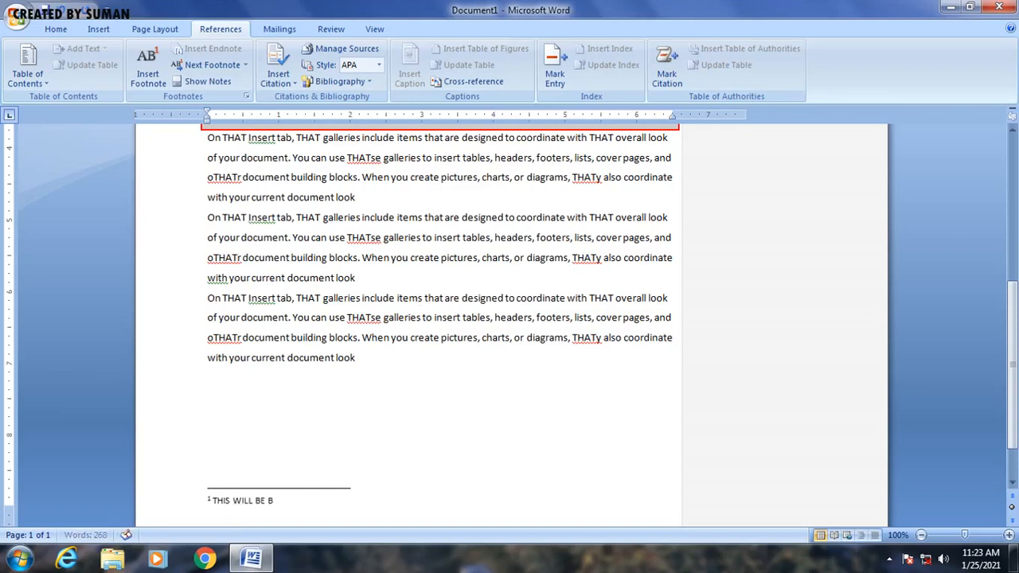
pyautogui.write('OTTOM OF THE PAGE')
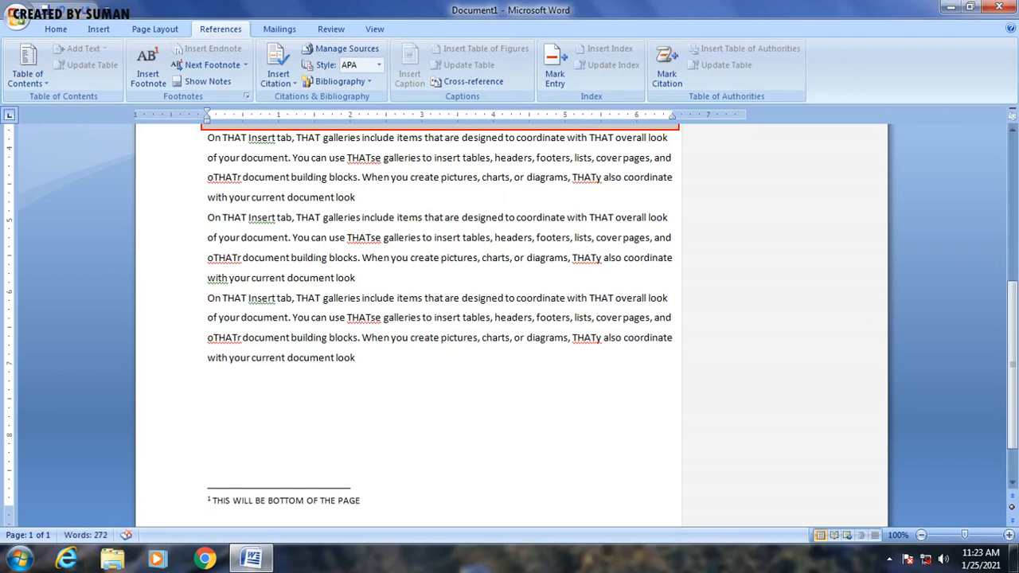
# Step: Insert an endnote on the word "current" in the first paragraph with the text "THIS WILL"
pyautogui.click(423, 316)
pyautogui.scroll(3, 423, 319)
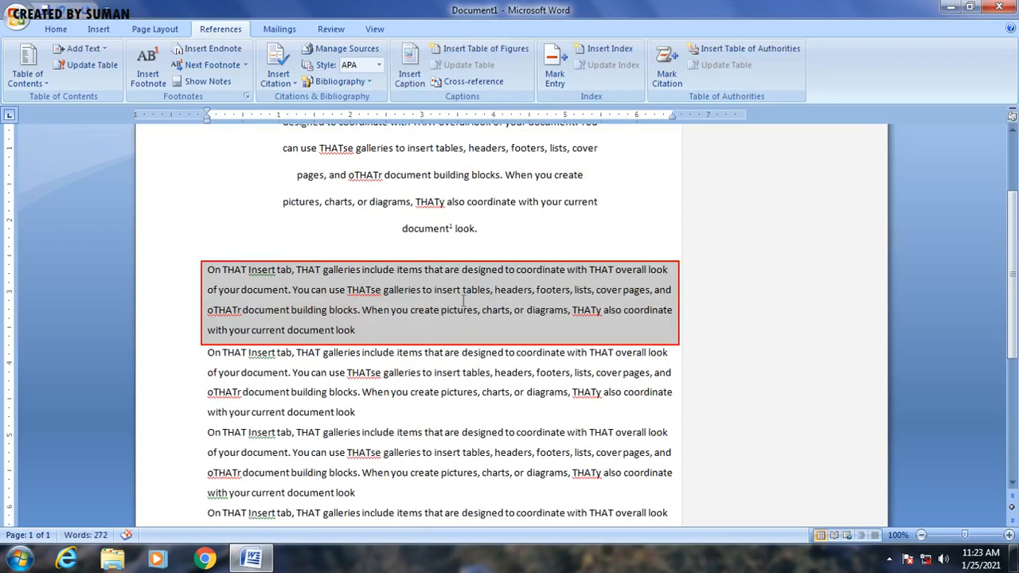
pyautogui.moveTo(458, 226)
pyautogui.scroll(-6, 450, 384)
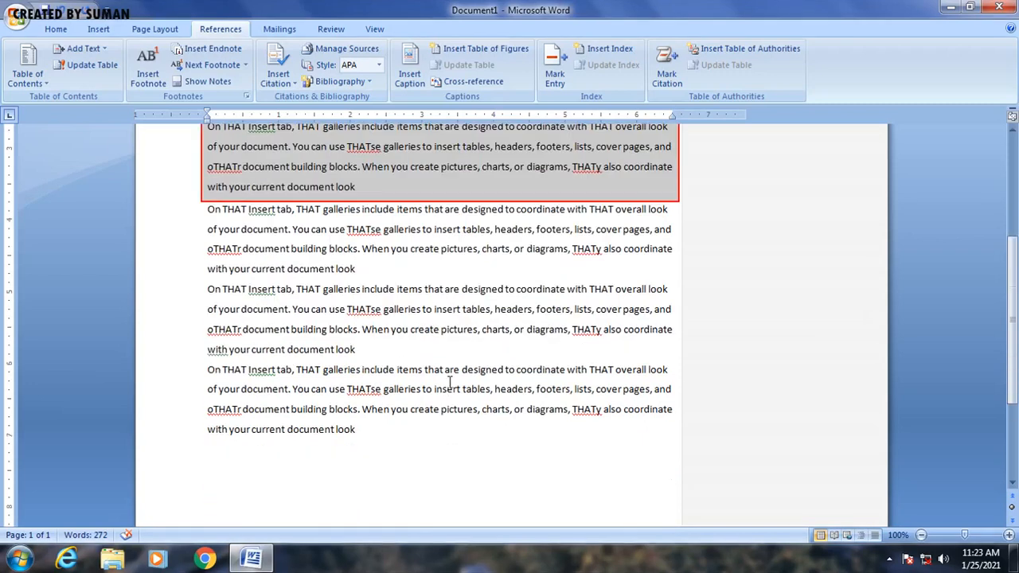
pyautogui.scroll(5, 450, 384)
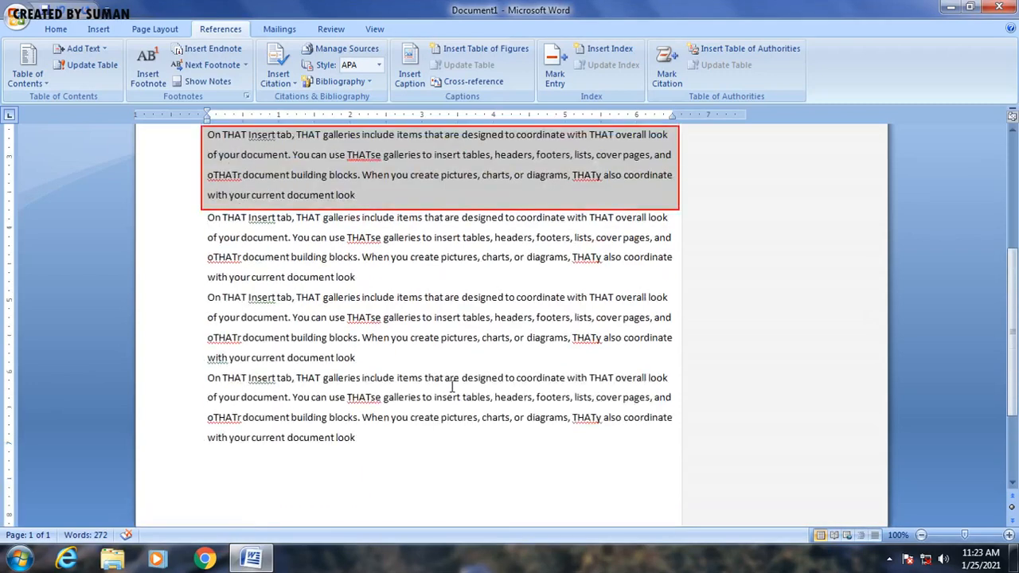
pyautogui.scroll(3, 452, 386)
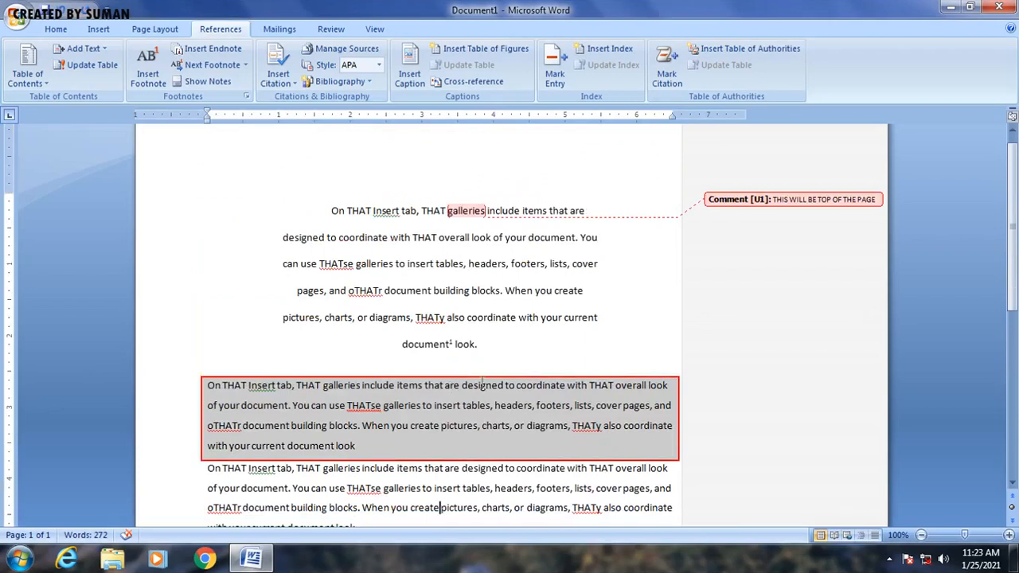
pyautogui.moveTo(563, 318); pyautogui.dragTo(601, 318)
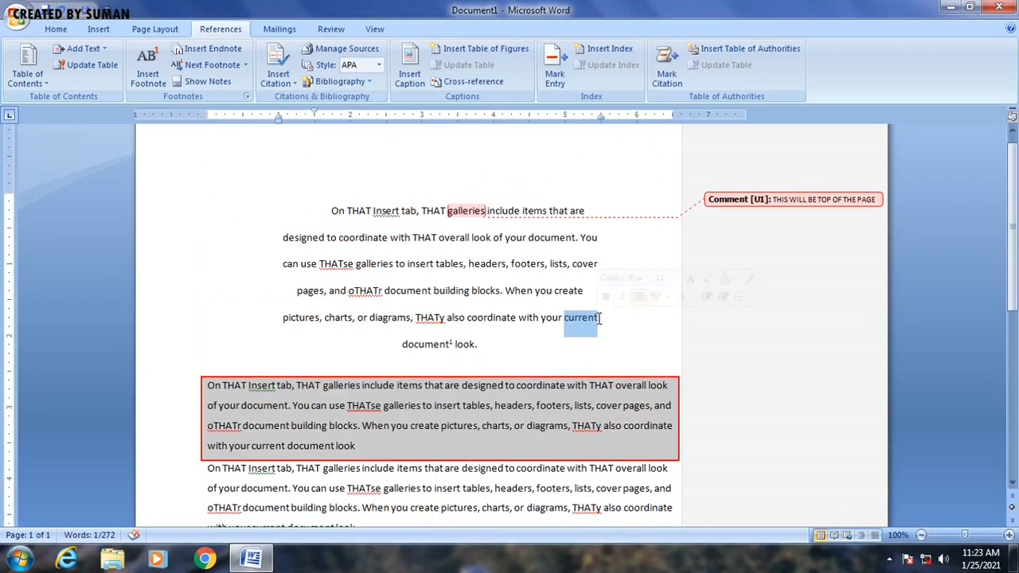
pyautogui.click(214, 54)
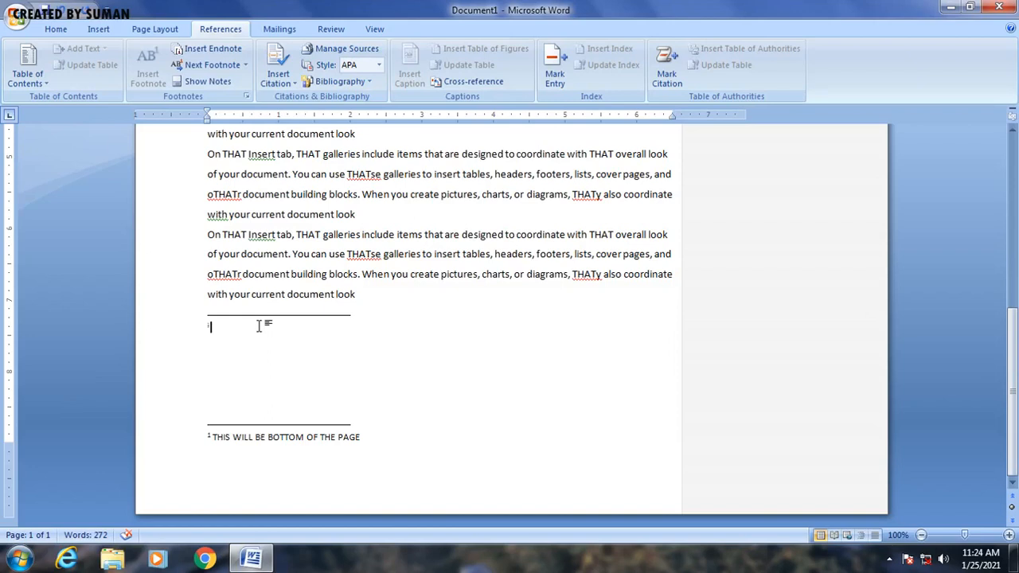
pyautogui.write('THIS WILL')
# Step: Select the whole first paragraph and change its case to Sentence case
pyautogui.click(380, 258)
pyautogui.scroll(3, 380, 259)
pyautogui.scroll(3, 380, 259)
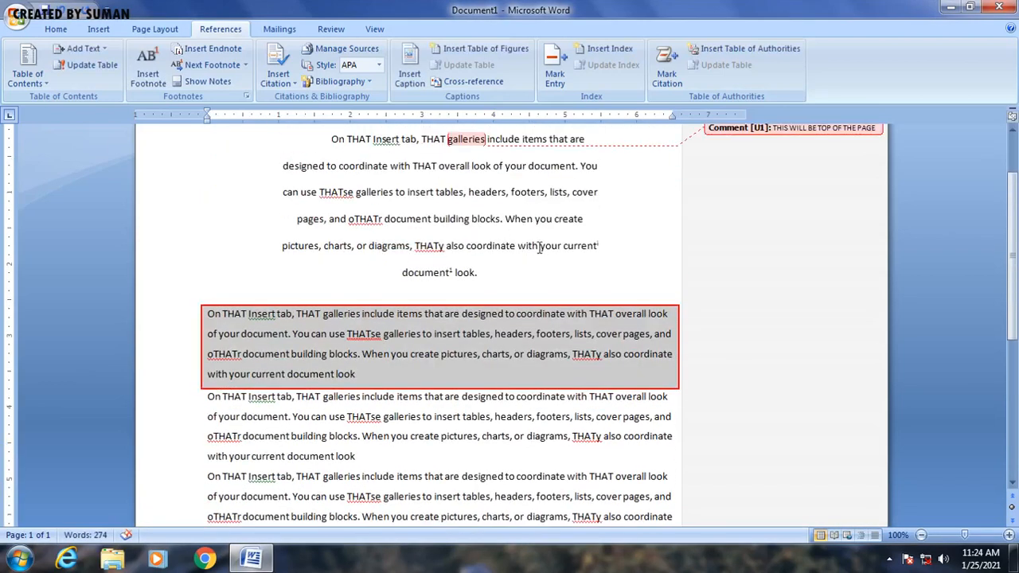
pyautogui.moveTo(594, 249)
pyautogui.scroll(-4, 450, 450)
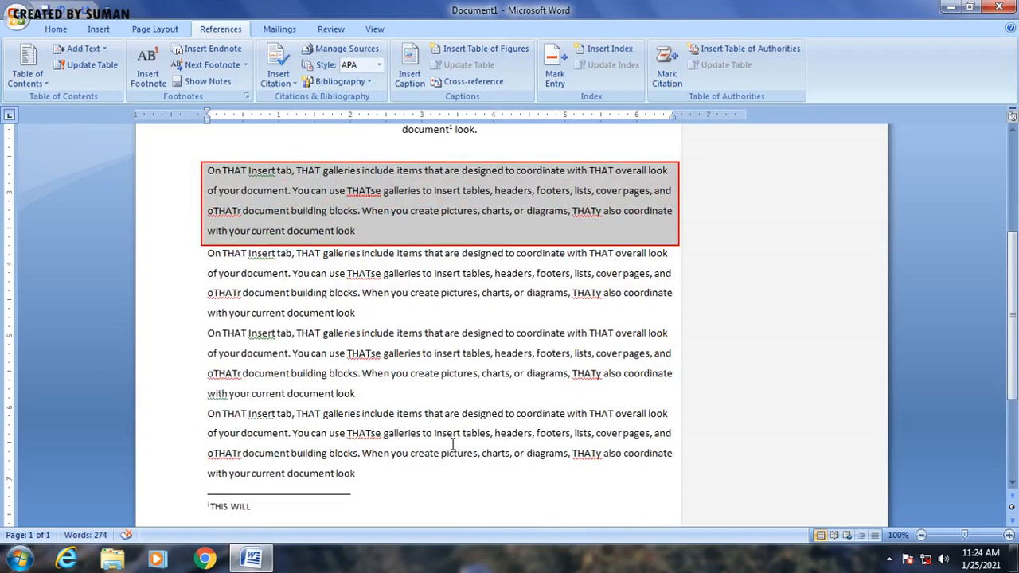
pyautogui.scroll(5, 453, 443)
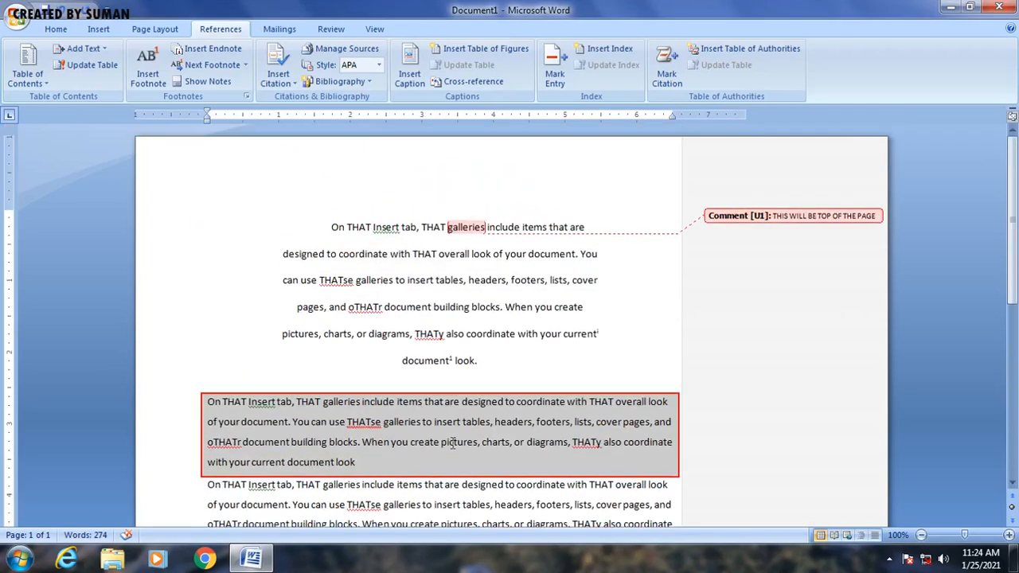
pyautogui.moveTo(328, 227); pyautogui.dragTo(537, 363)
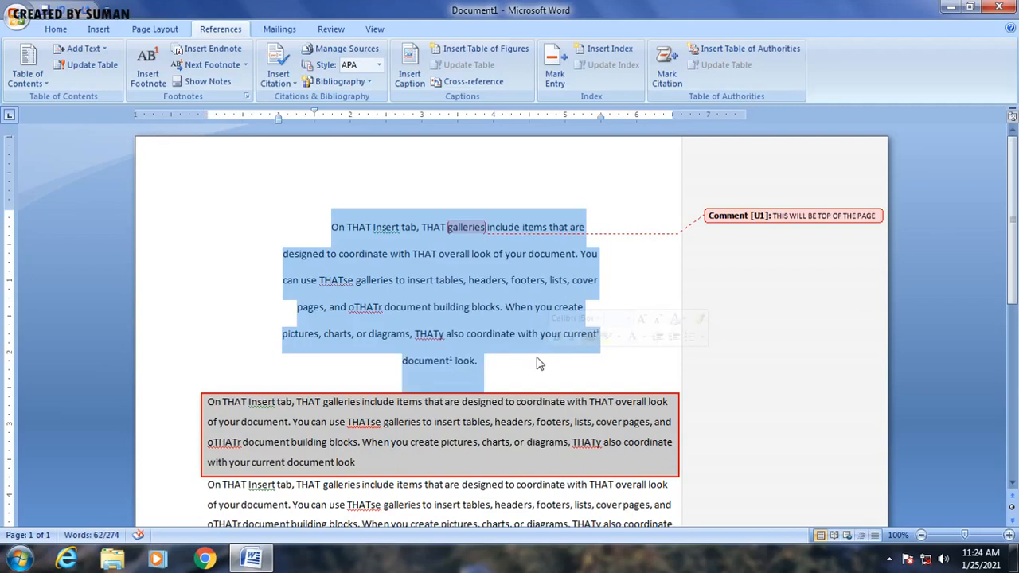
pyautogui.click(63, 30)
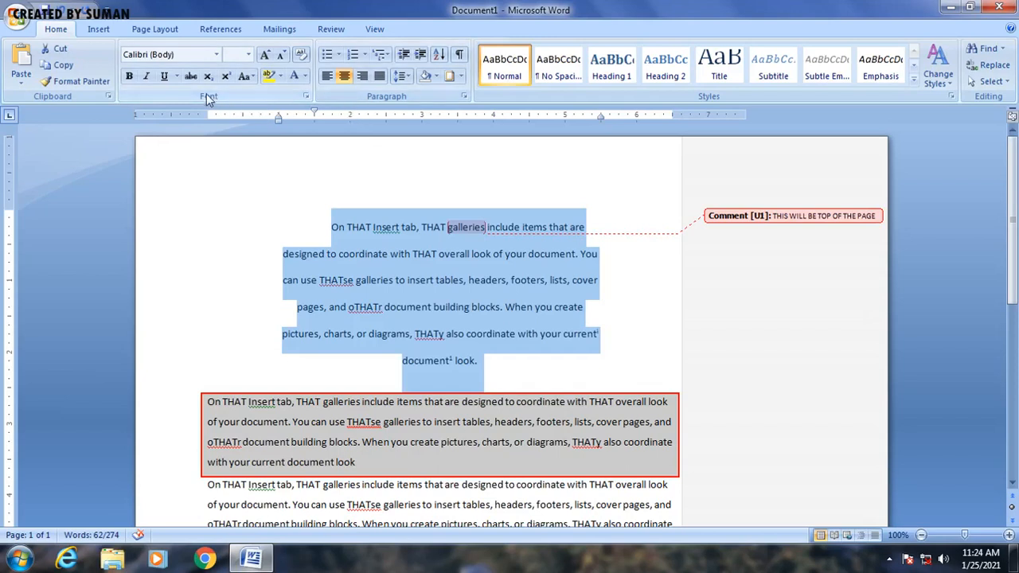
pyautogui.click(251, 77)
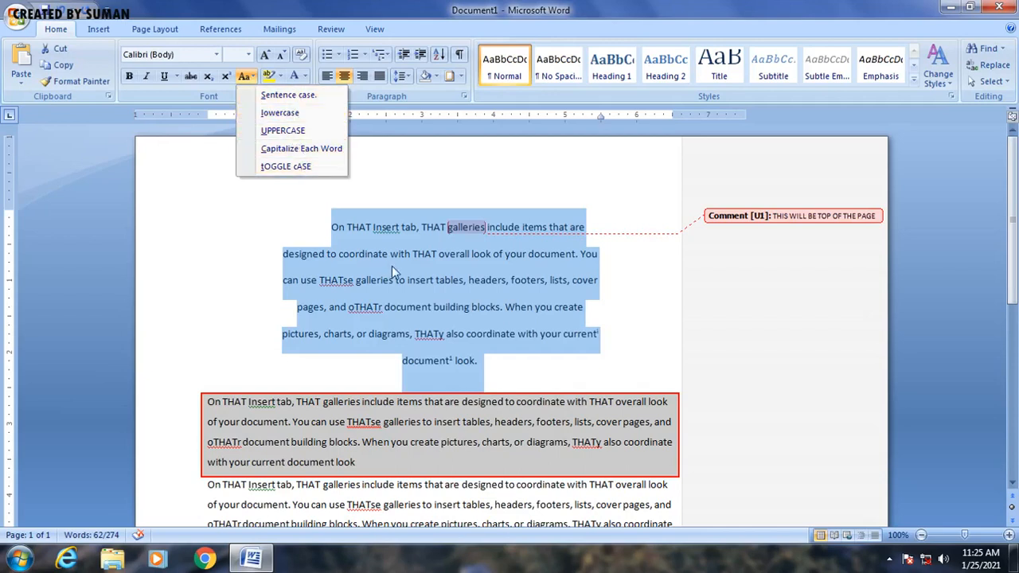
pyautogui.click(301, 99)
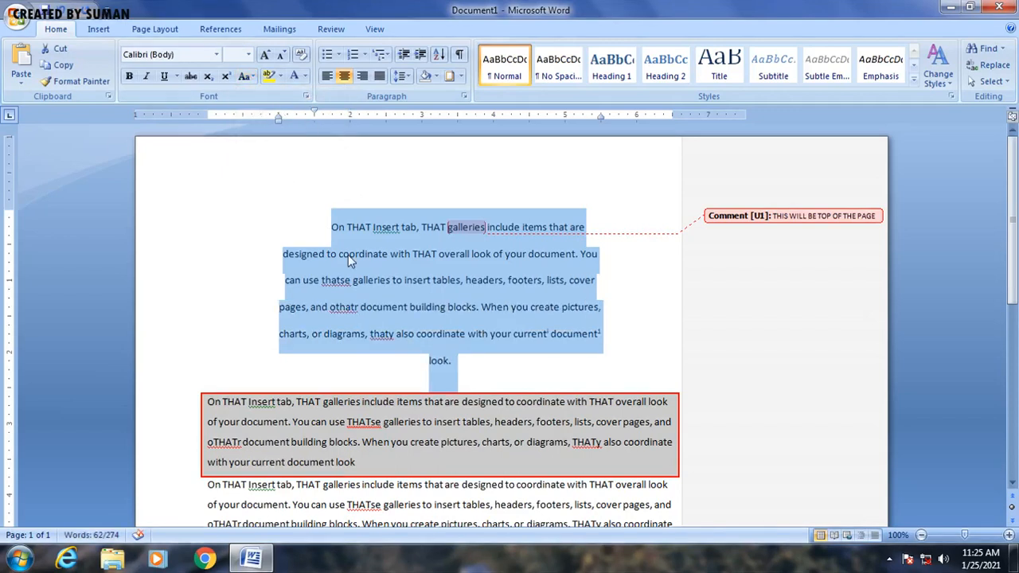
# Step: Change the first paragraph's case to lowercase and to UPPERCASE
pyautogui.click(246, 76)
pyautogui.click(271, 118)
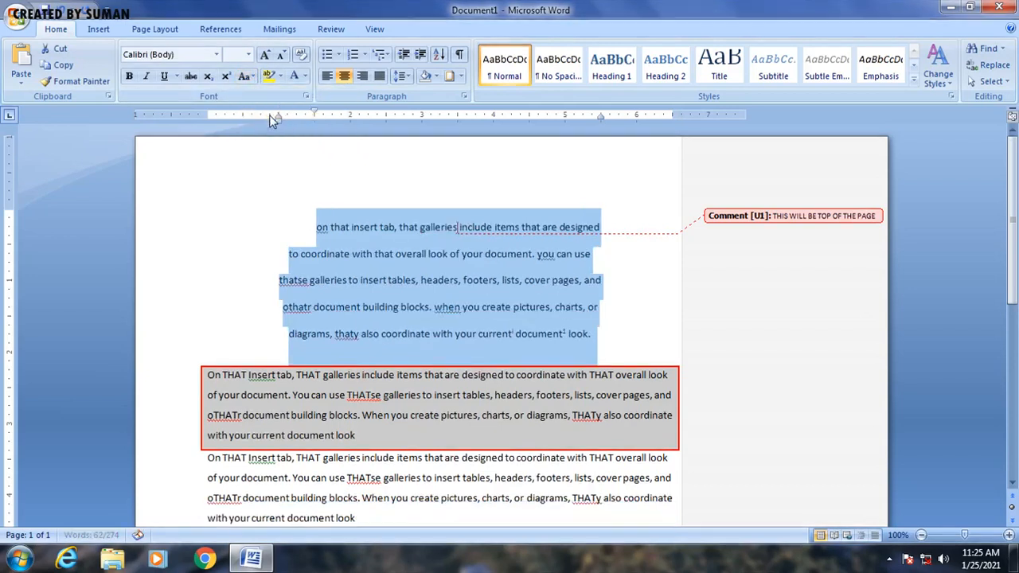
pyautogui.click(253, 80)
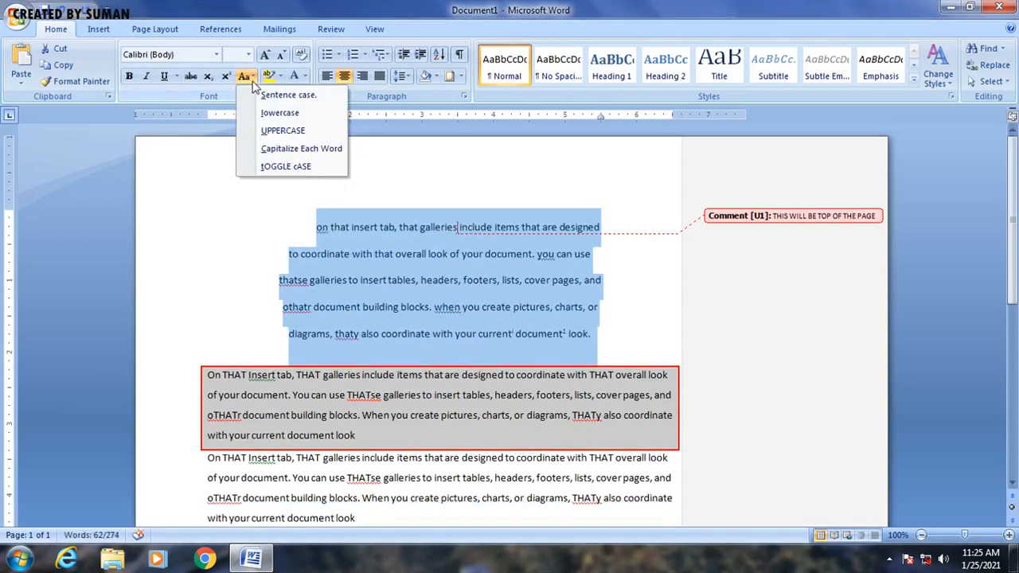
pyautogui.click(270, 130)
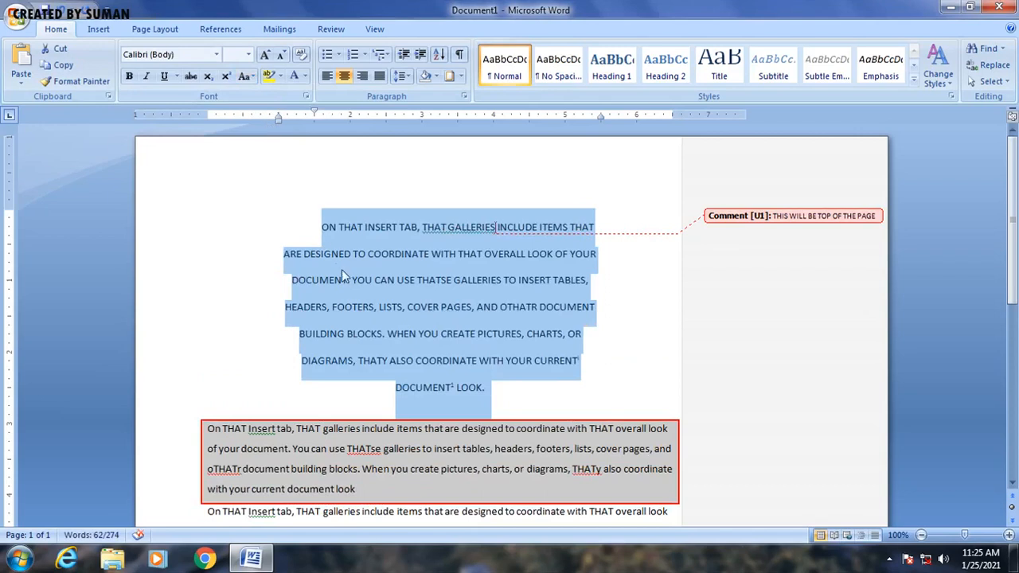
# Step: Change the first paragraph's case to Capitalize Each Word and to tOGGLE cASE
pyautogui.click(248, 77)
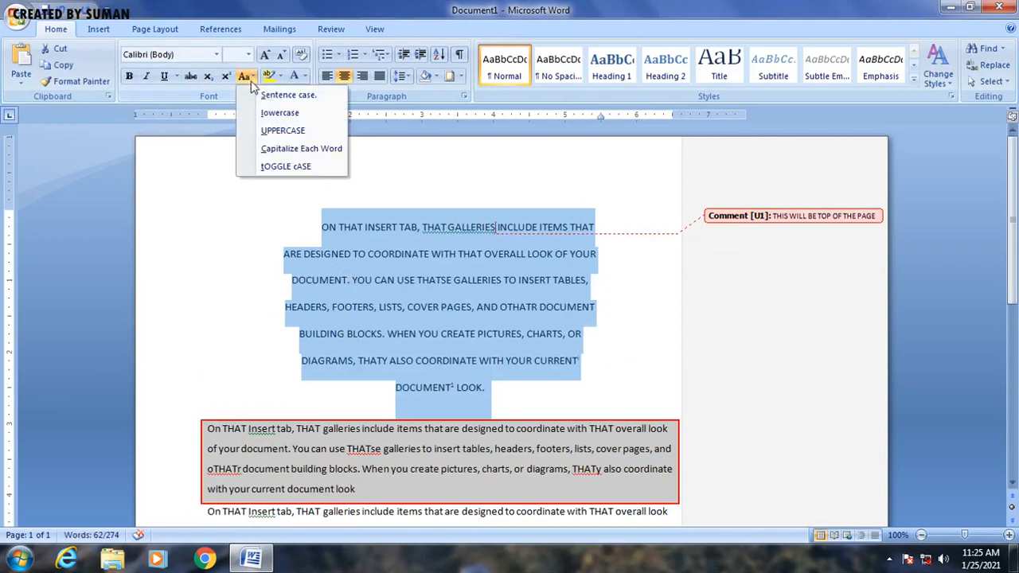
pyautogui.click(296, 151)
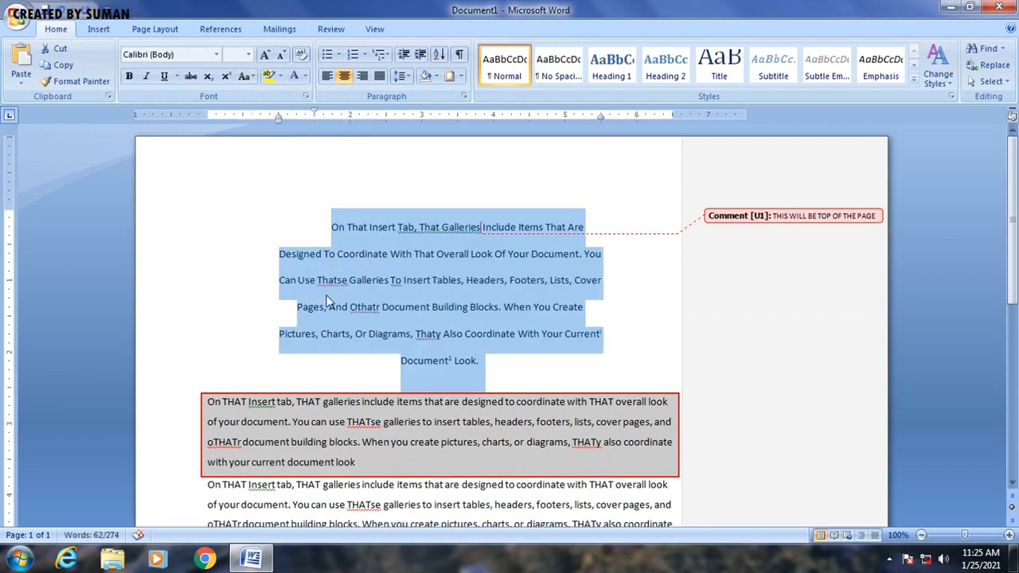
pyautogui.click(246, 77)
pyautogui.click(277, 164)
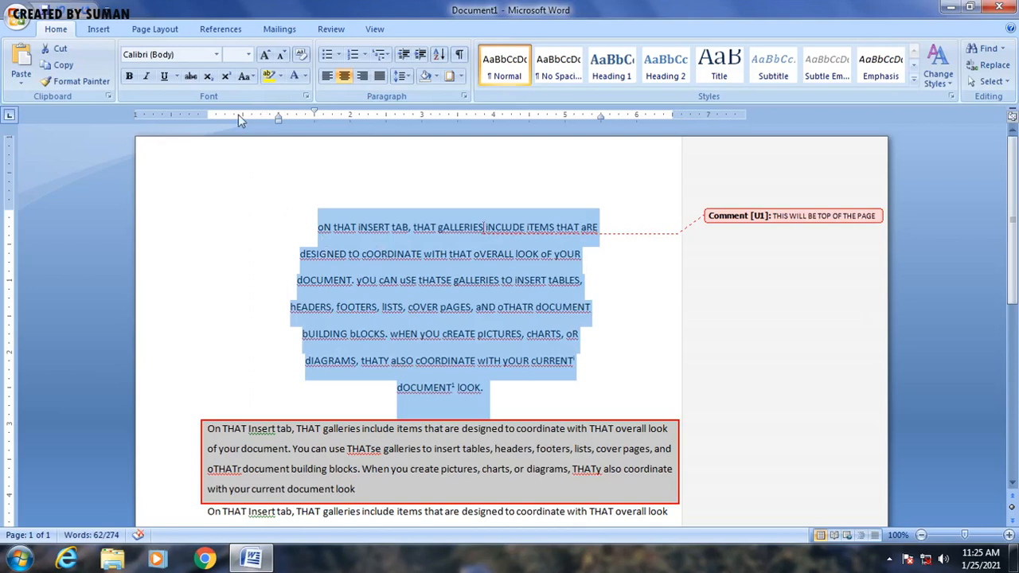
# Step: Return the first paragraph to Sentence case and deselect the text
pyautogui.click(246, 77)
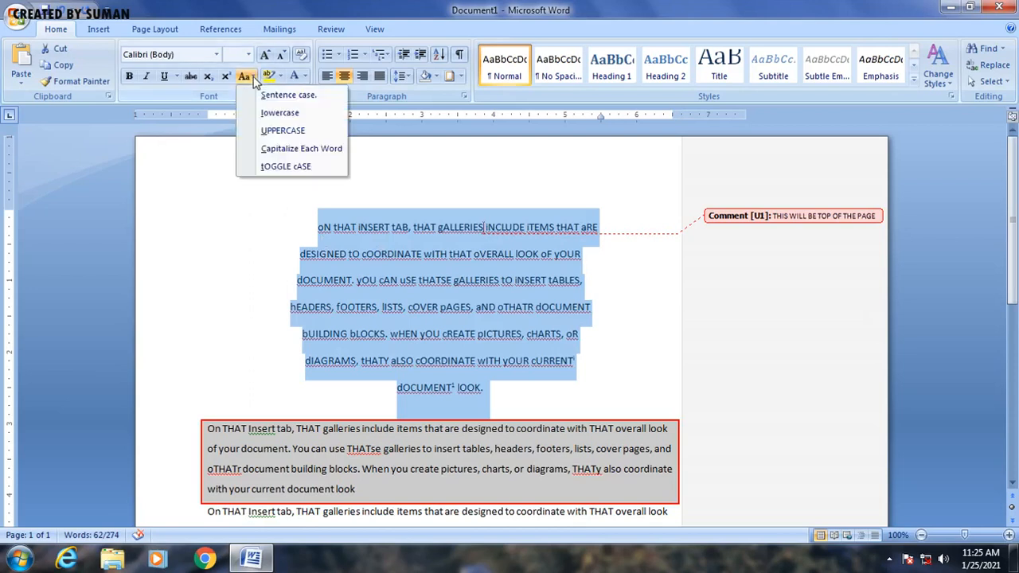
pyautogui.click(298, 98)
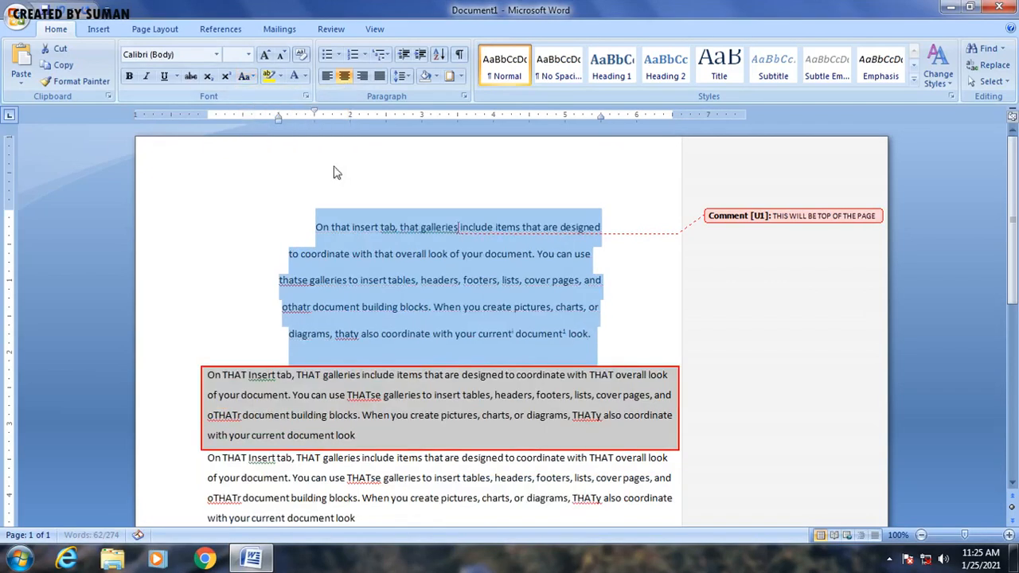
pyautogui.click(360, 242)
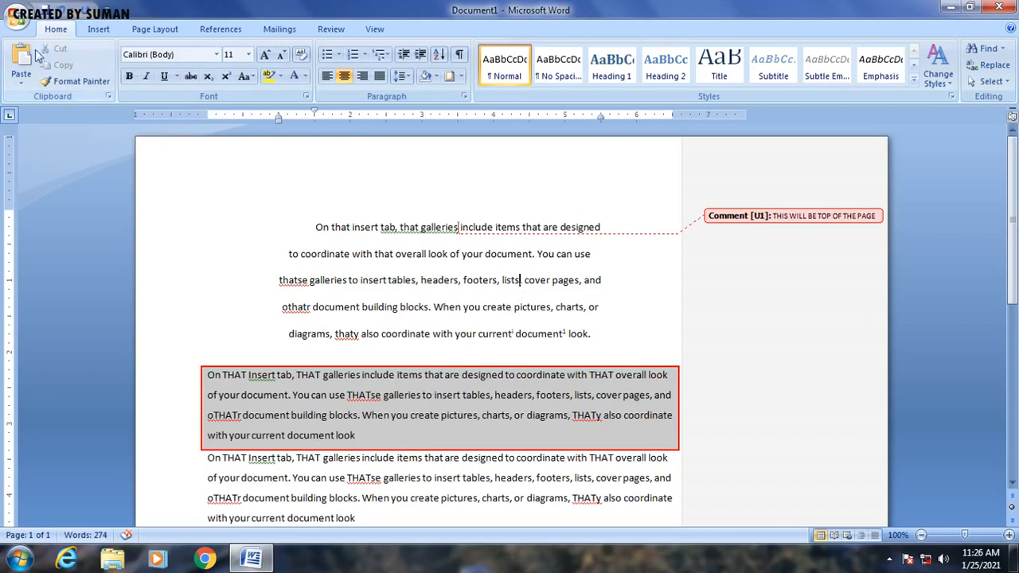
pyautogui.click(16, 24)
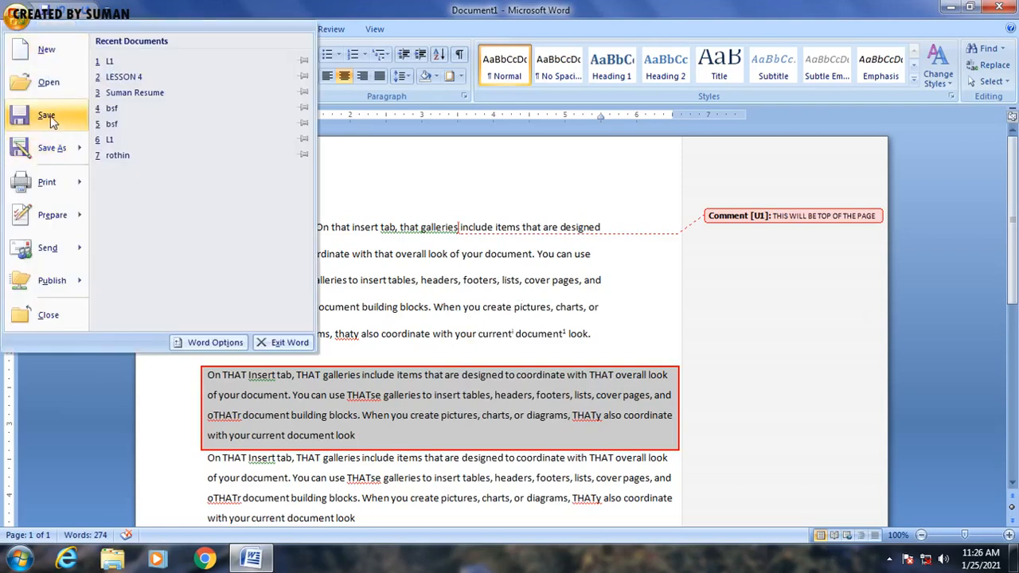
pyautogui.click(48, 118)
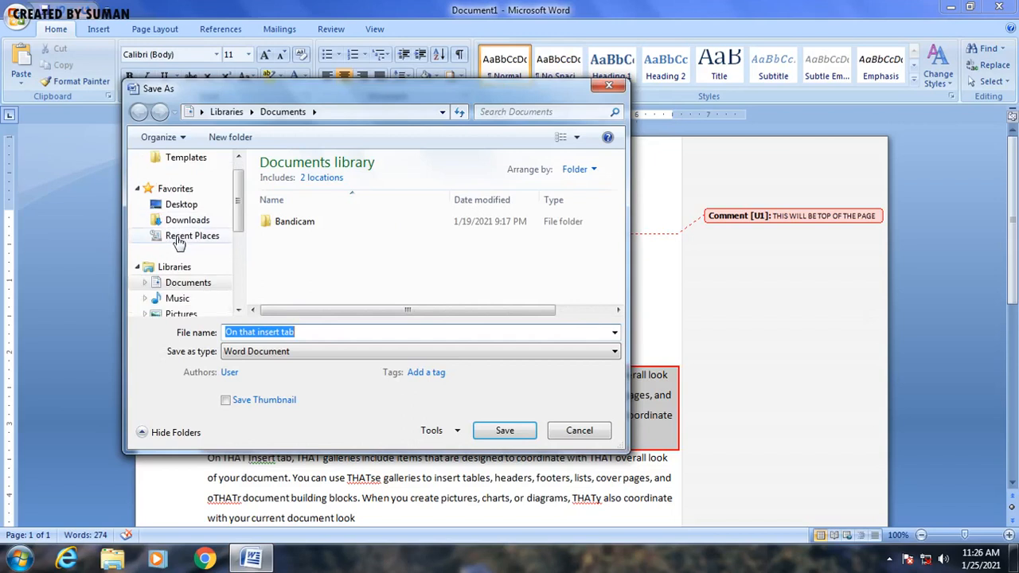
pyautogui.click(198, 205)
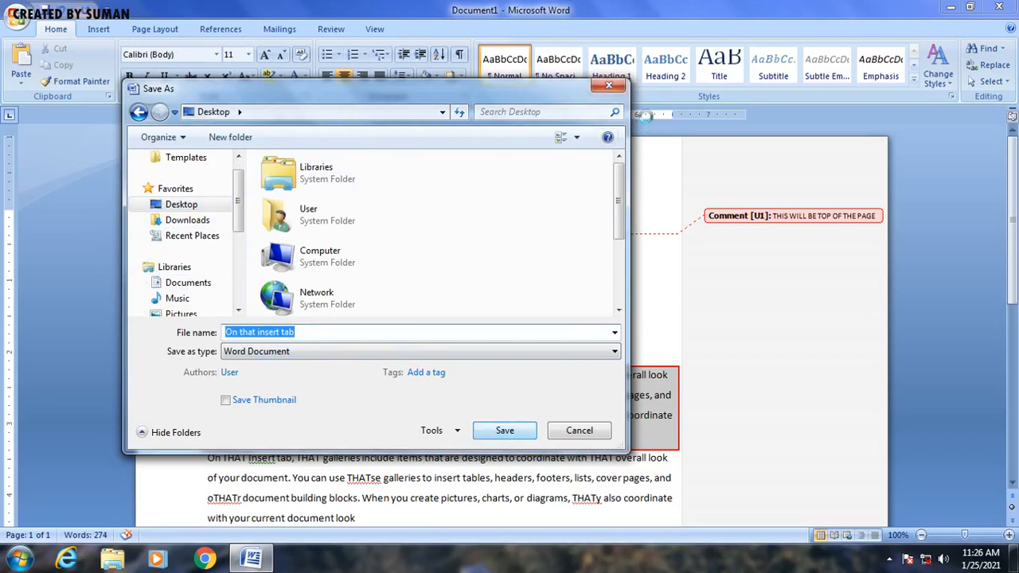
pyautogui.click(609, 86)
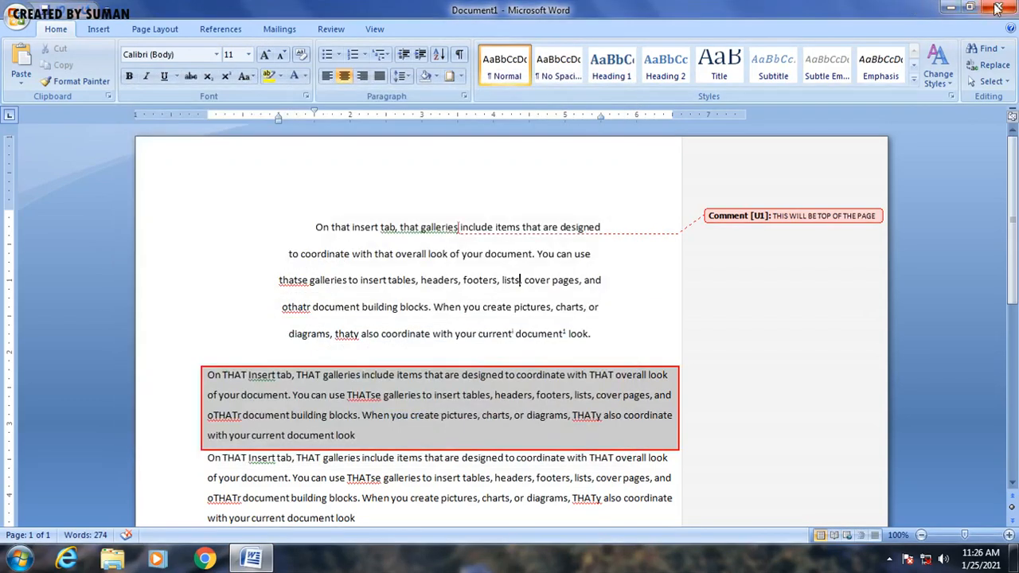
# Step: Exit Word without saving the document and refresh the desktop
pyautogui.click(1000, 7)
pyautogui.click(511, 316)
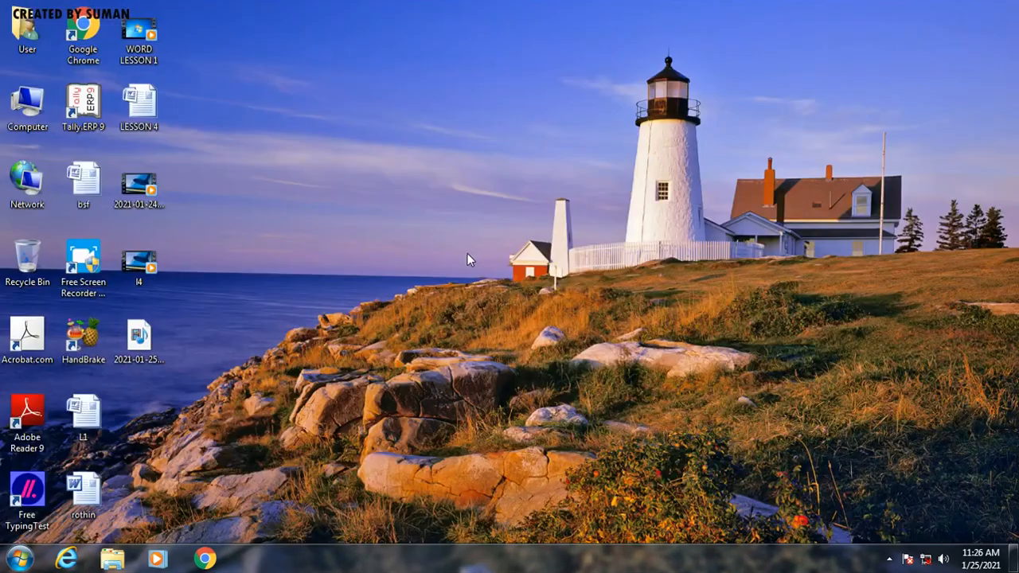
pyautogui.rightClick(467, 254)
pyautogui.click(426, 255)
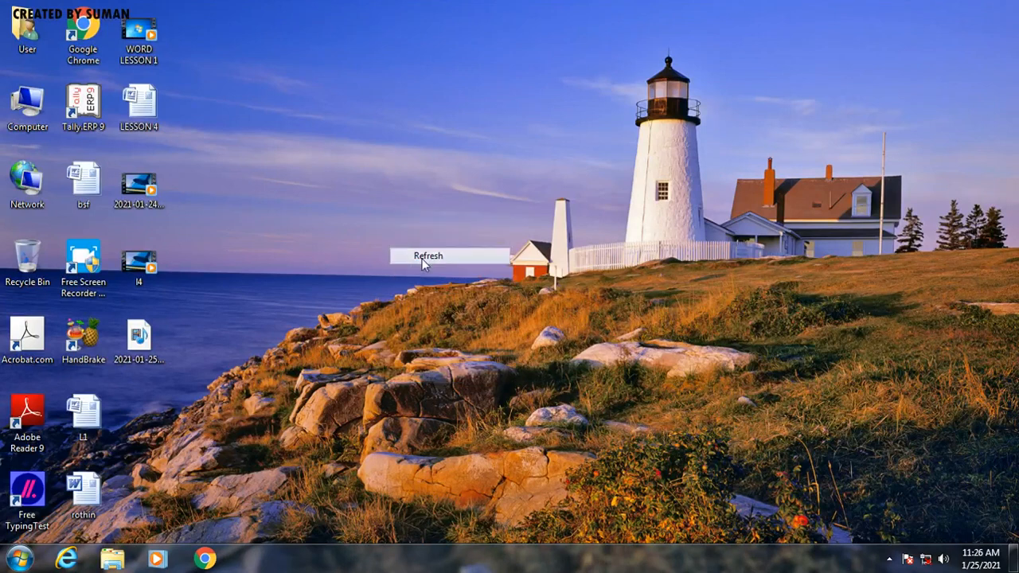